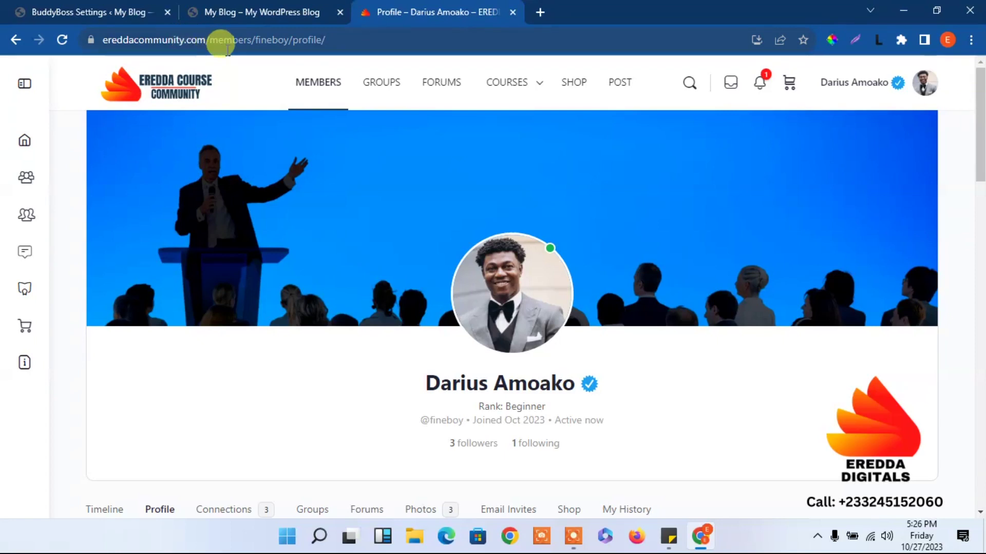
- Load the member's base profile address on the community site by removing the trailing "profile/" from the URL
left_click_drag(325, 40, 308, 40)
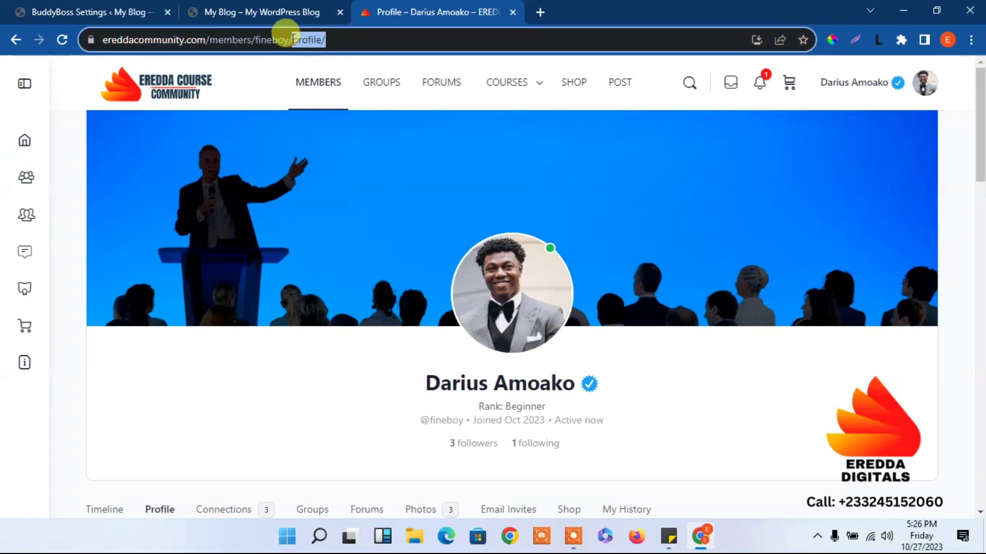
key("BackSpace")
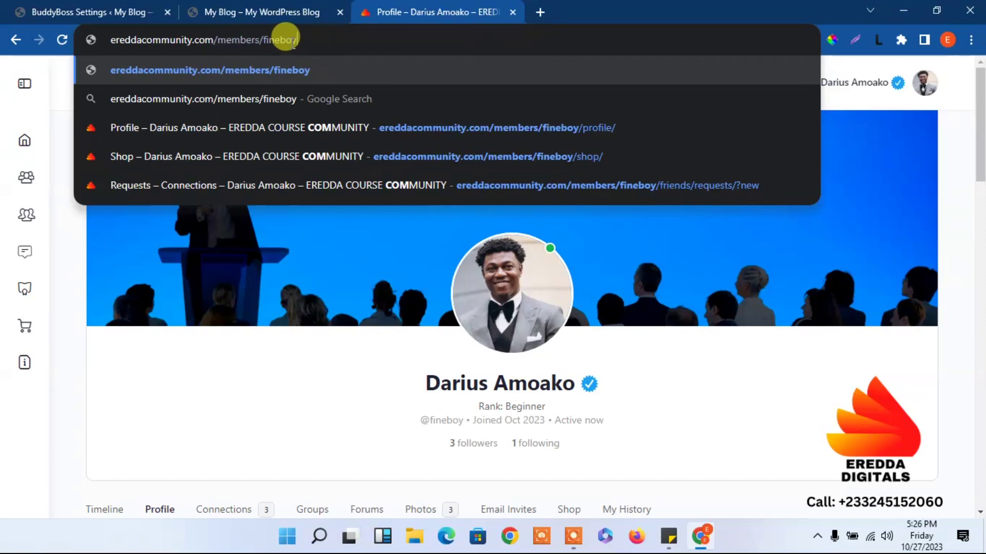
key("Return")
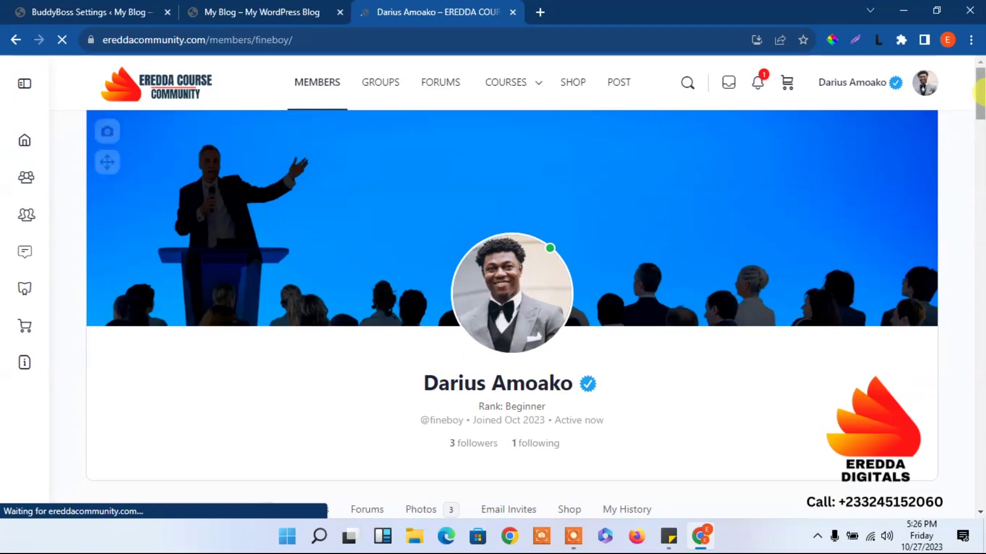
scroll(979, 138, "down", 1)
left_click_drag(979, 138, 968, 11)
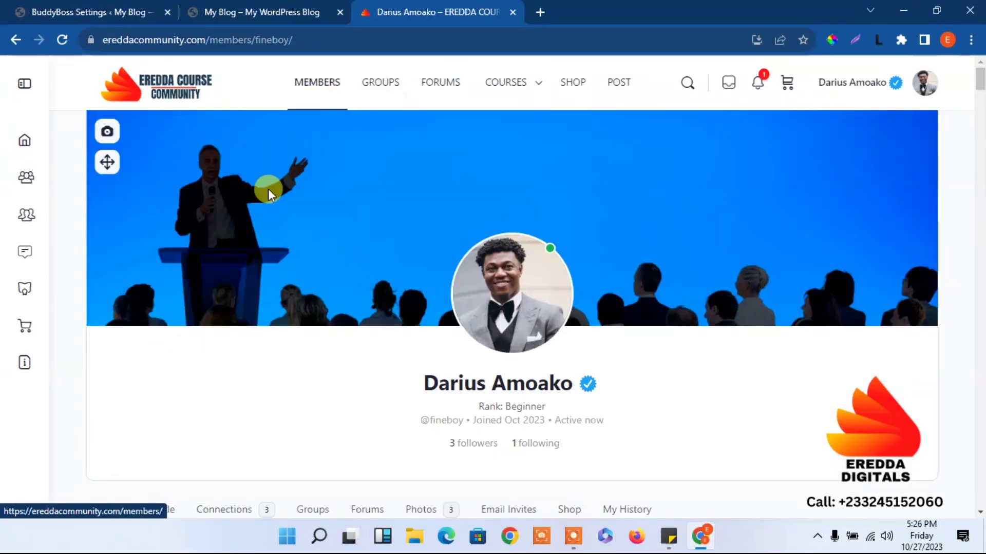
- Examine the Link Format options under Profile Links in the BuddyBoss settings and compare them with the member's profile URL
left_click(82, 6)
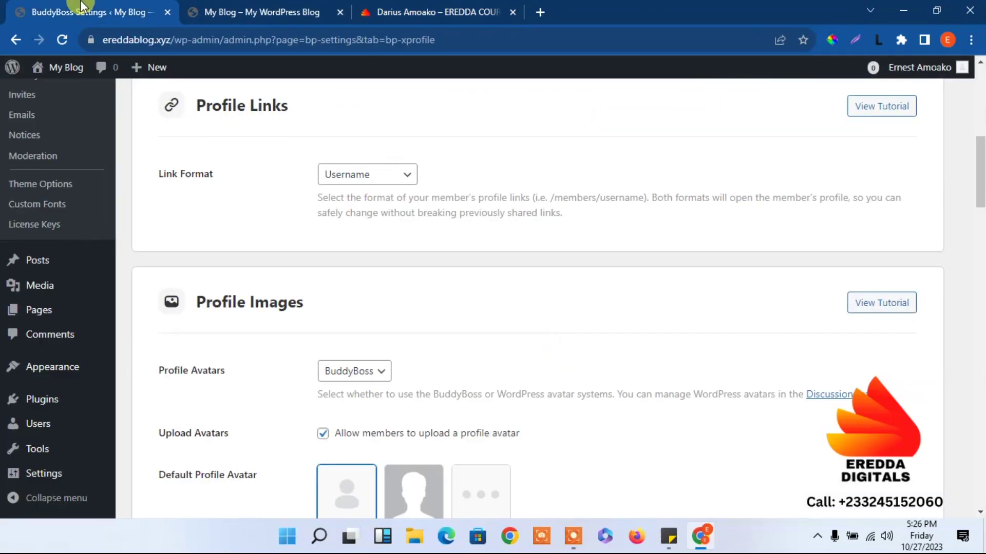
left_click(390, 180)
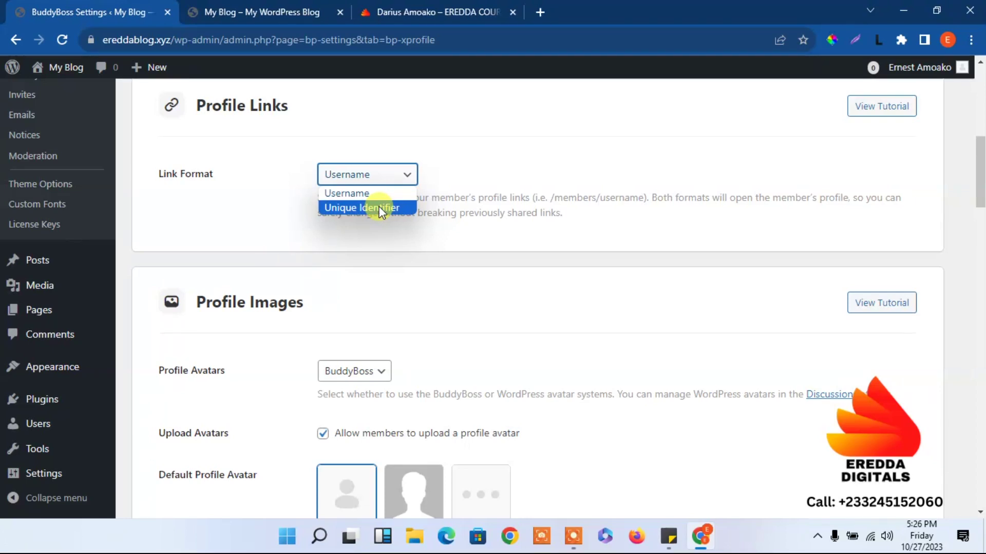
left_click(448, 171)
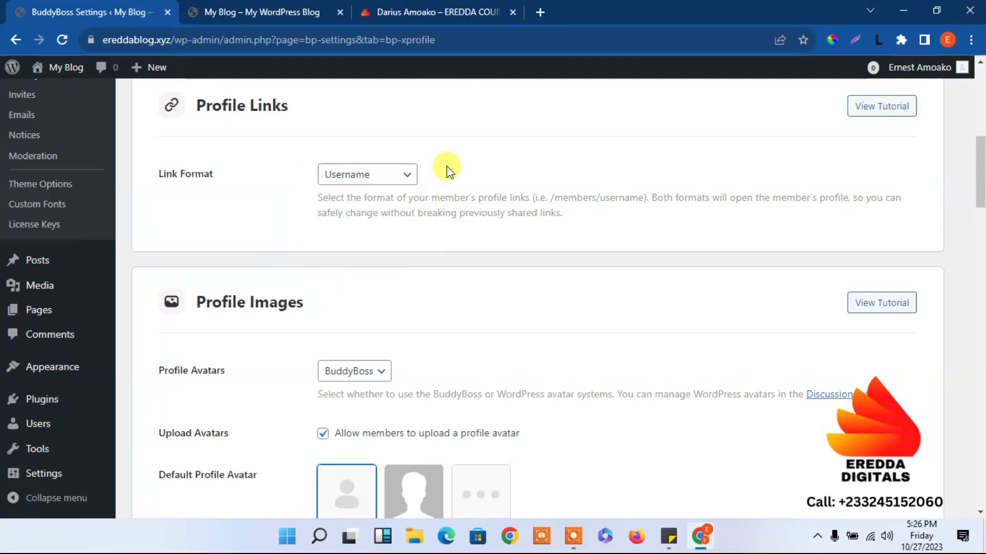
left_click(445, 11)
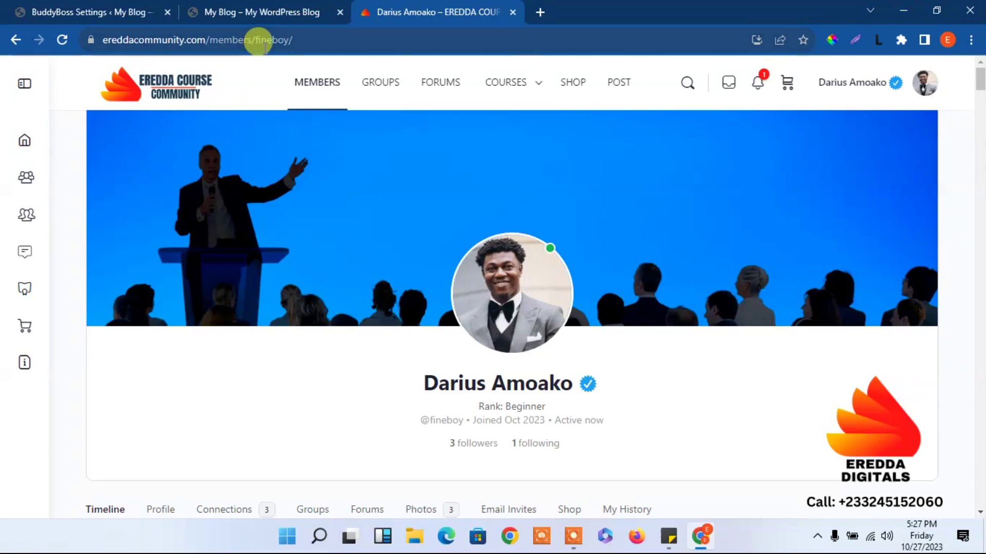
left_click(275, 9)
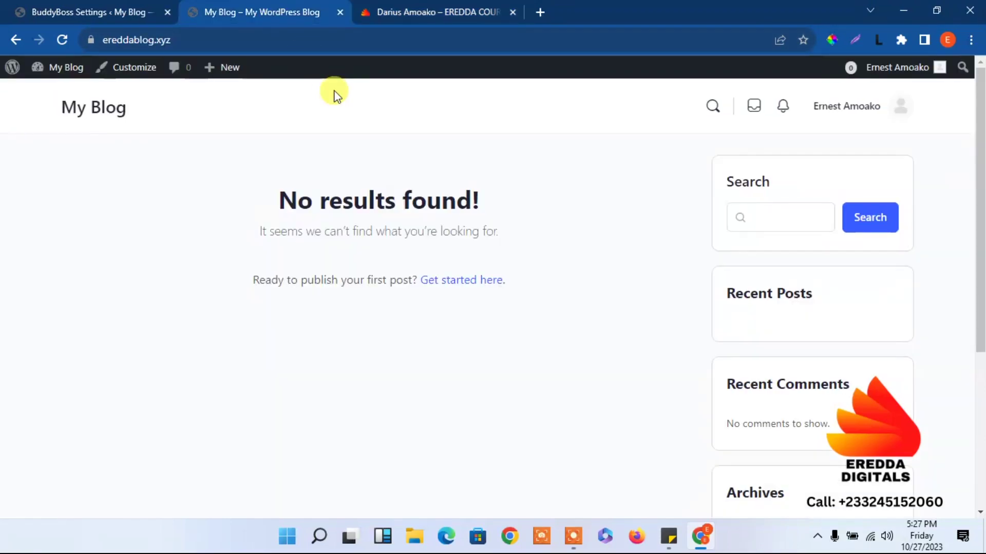
left_click(85, 6)
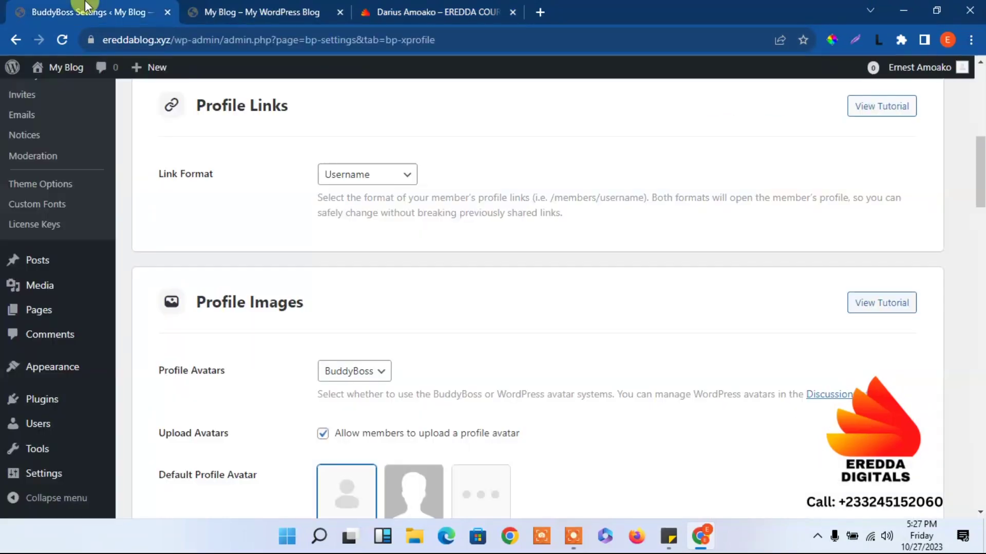
left_click(356, 177)
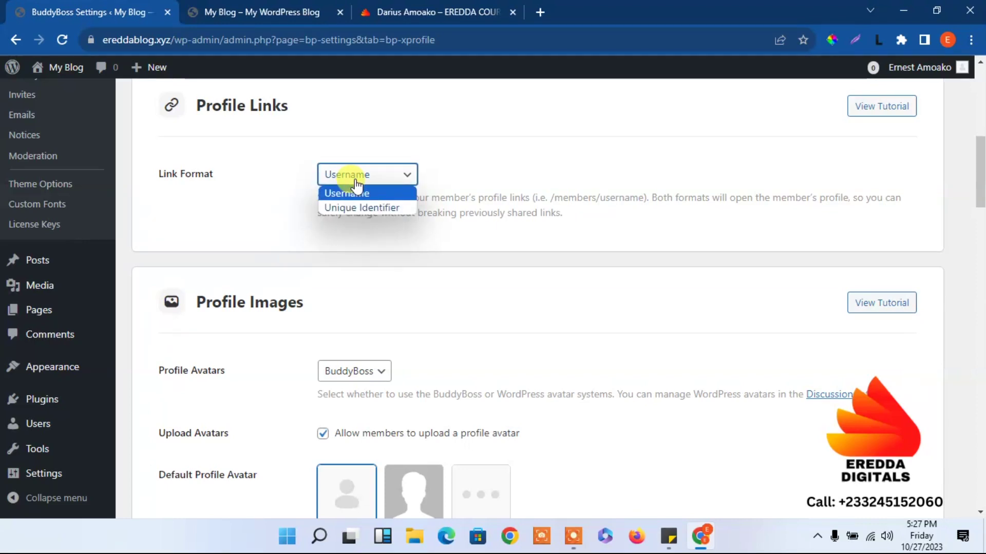
left_click(266, 176)
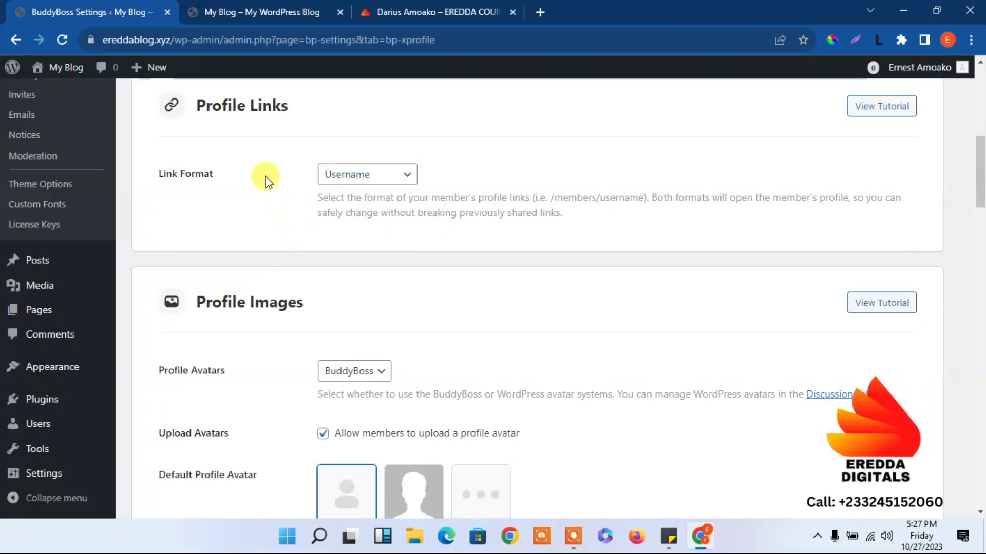
- Set the Default Profile Avatar to Custom in the BuddyBoss Profile Images settings
left_click_drag(980, 149, 981, 174)
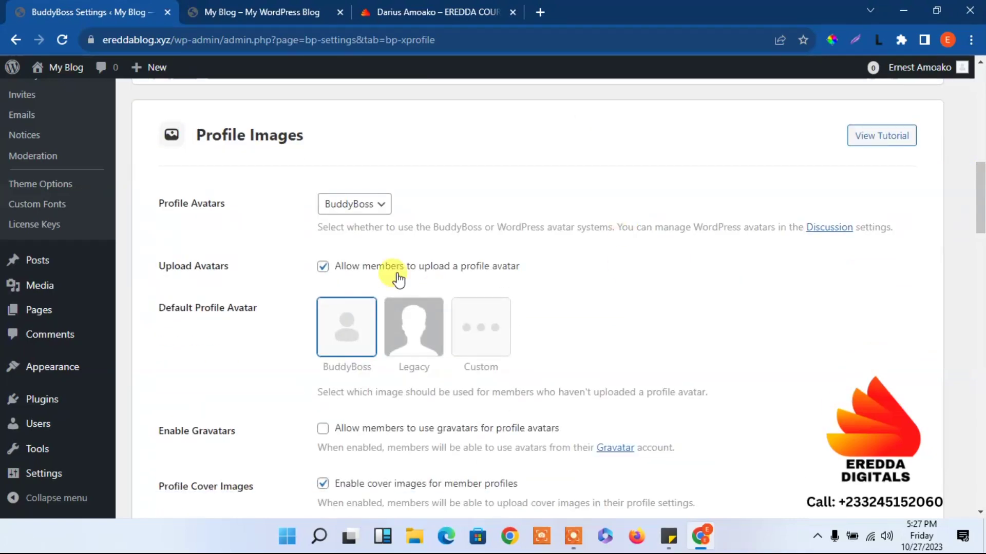
left_click(223, 6)
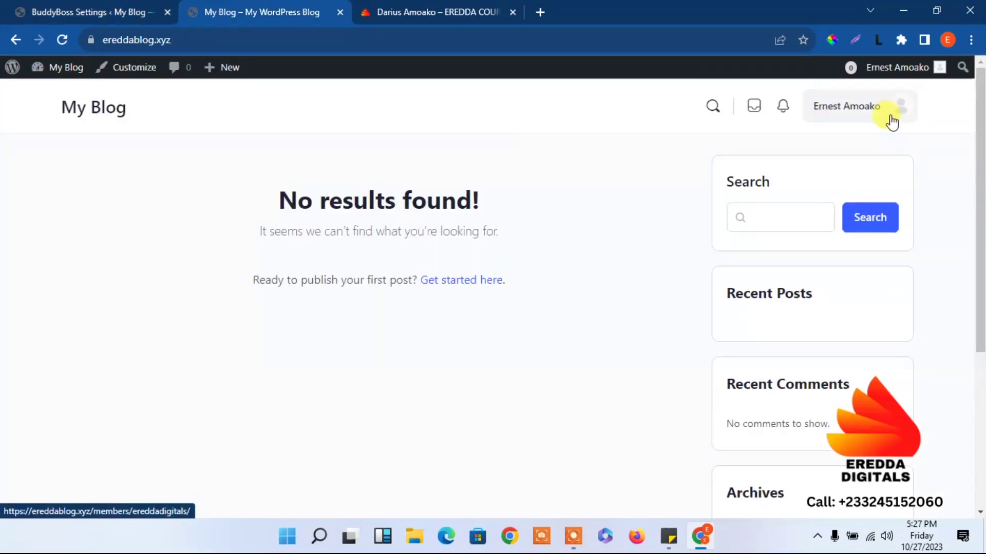
left_click(118, 7)
left_click(422, 354)
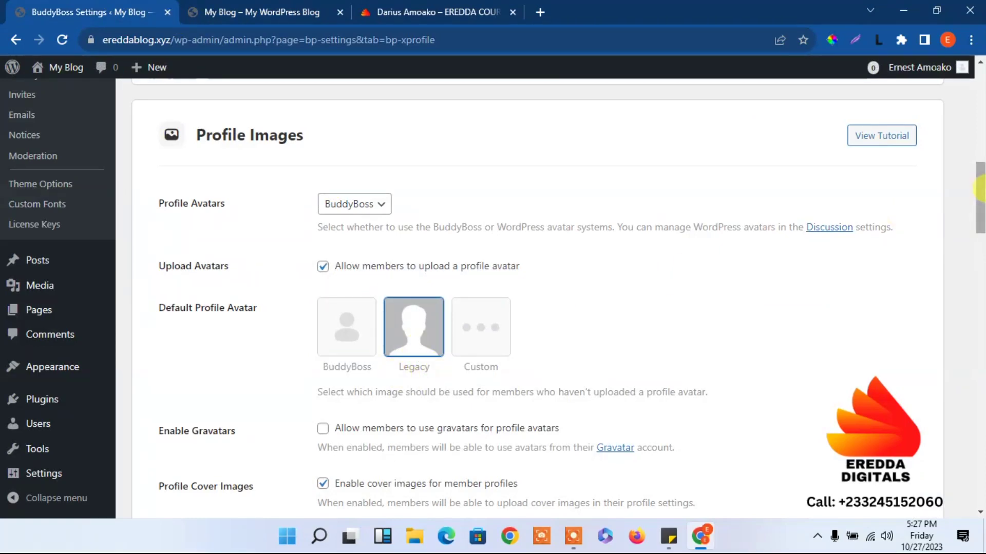
scroll(979, 189, "down", 2)
left_click(481, 213)
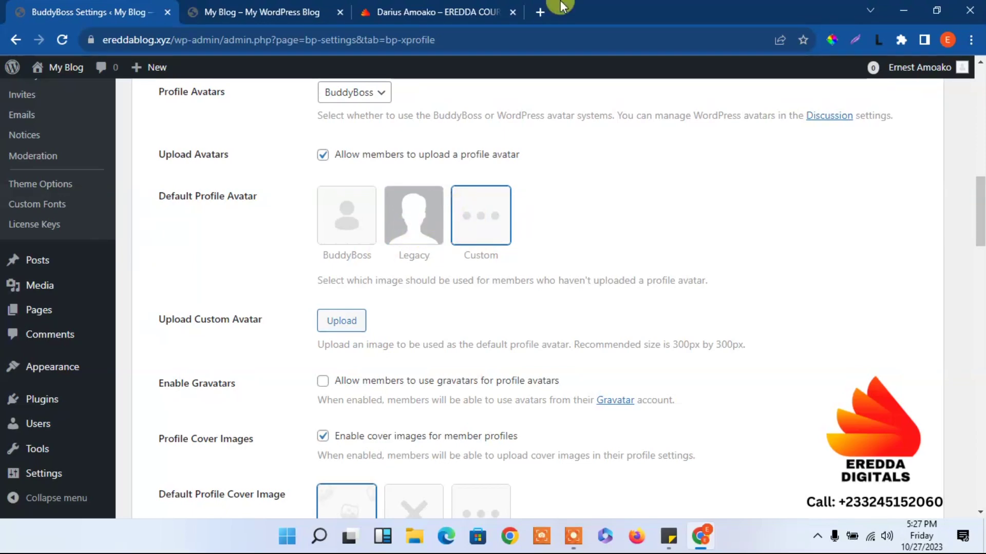
- Open the Pixabay website in a new browser tab by finding it through Google
left_click(543, 12)
type("p")
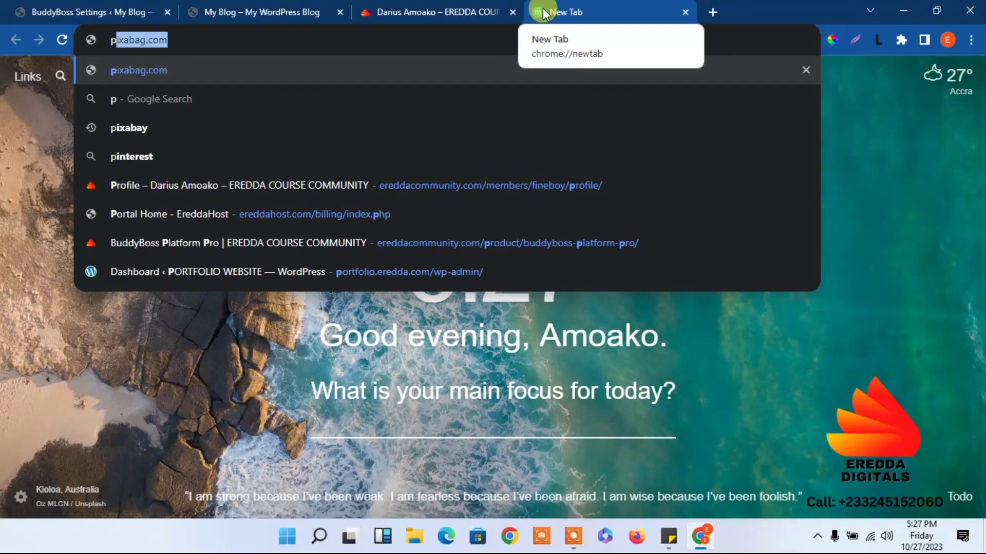
key("Return")
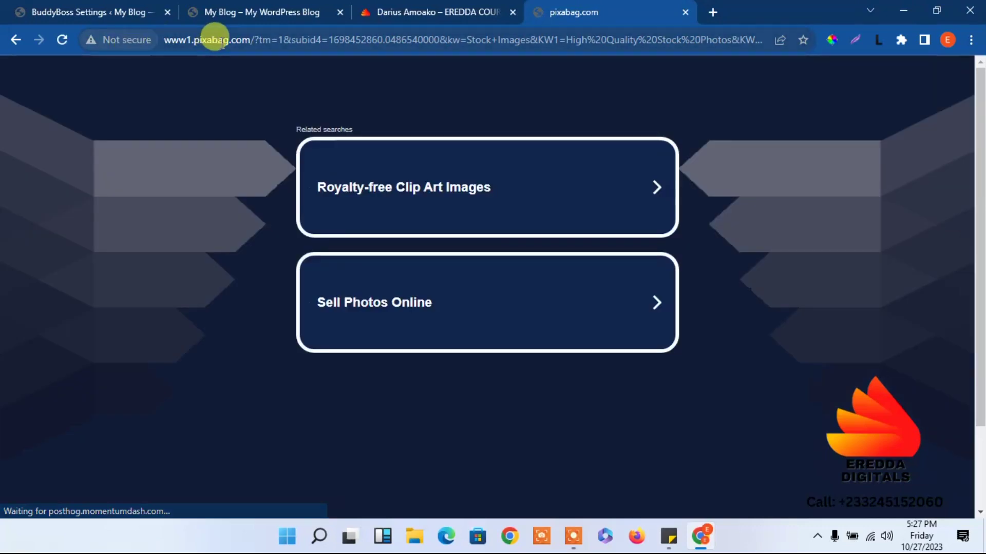
left_click(210, 39)
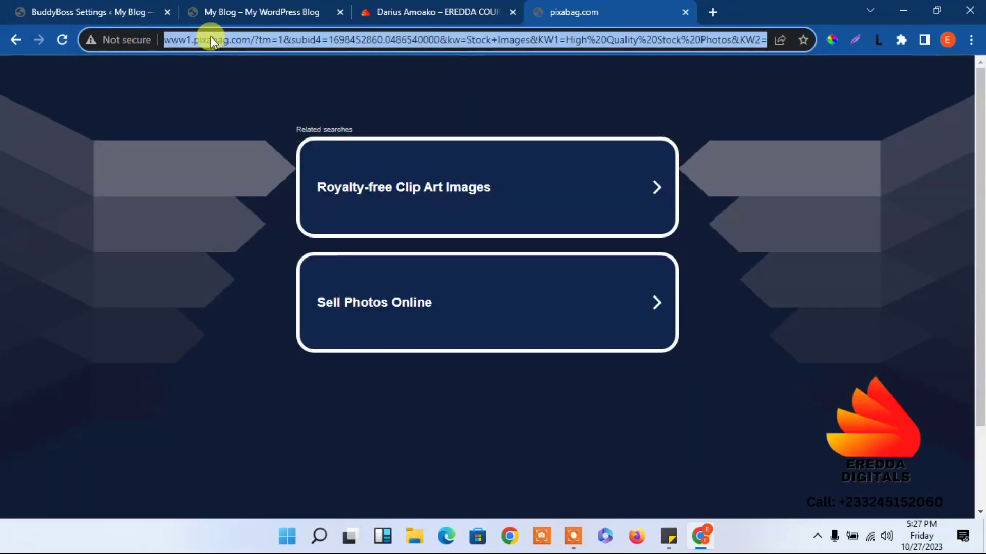
type("goo")
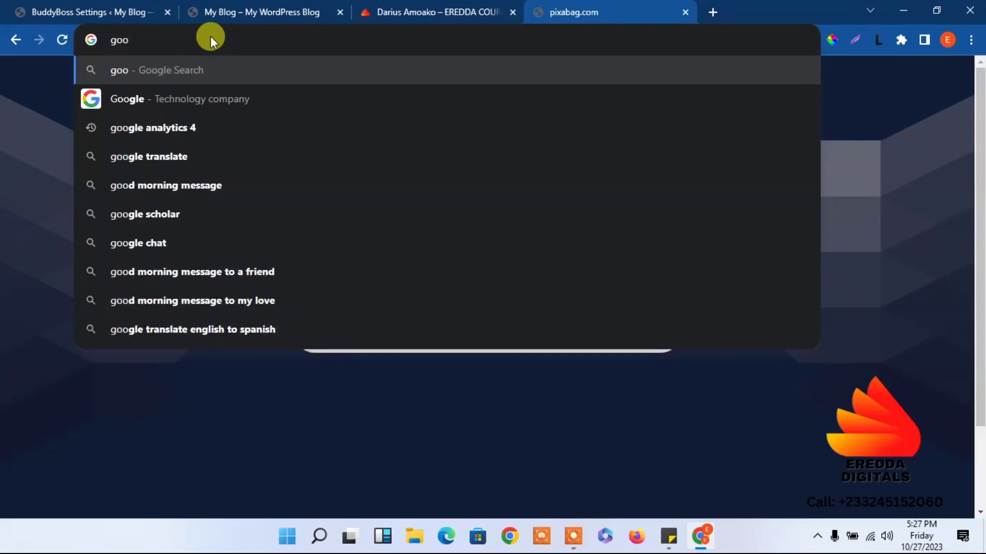
type("gle")
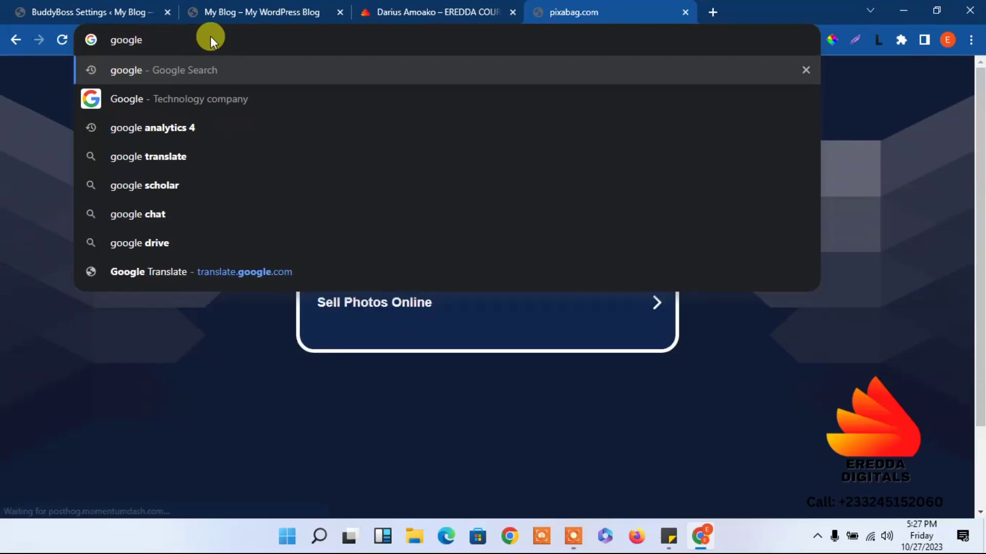
key("Return")
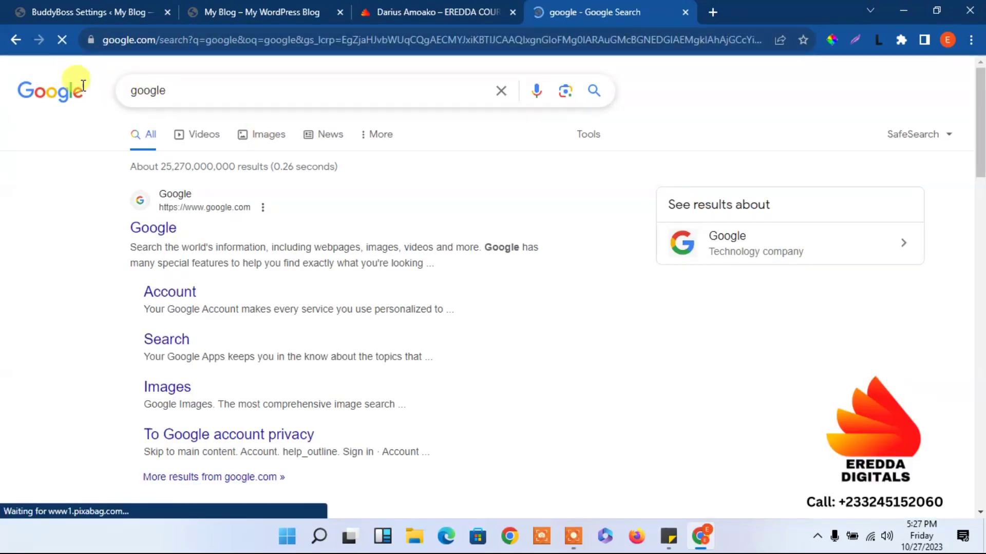
type("pi")
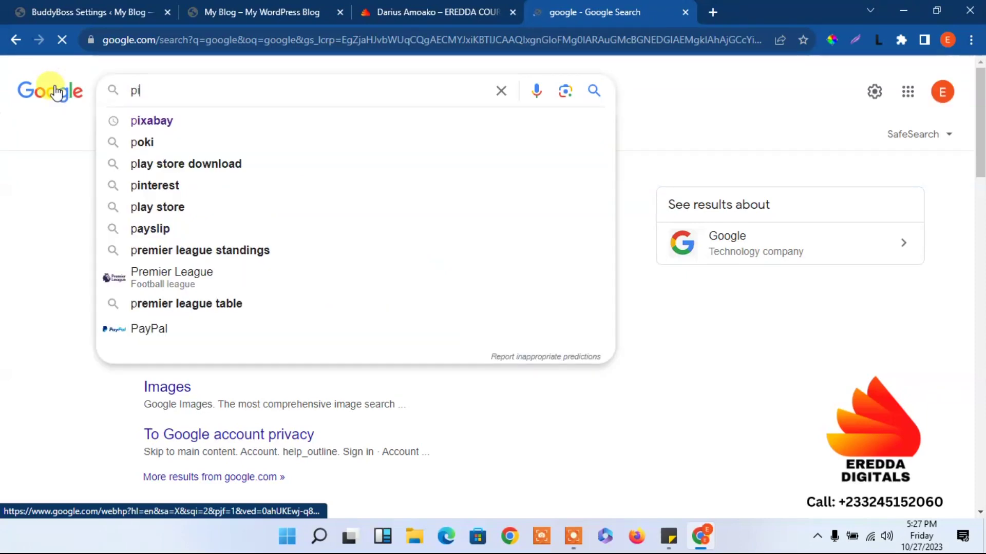
left_click(137, 122)
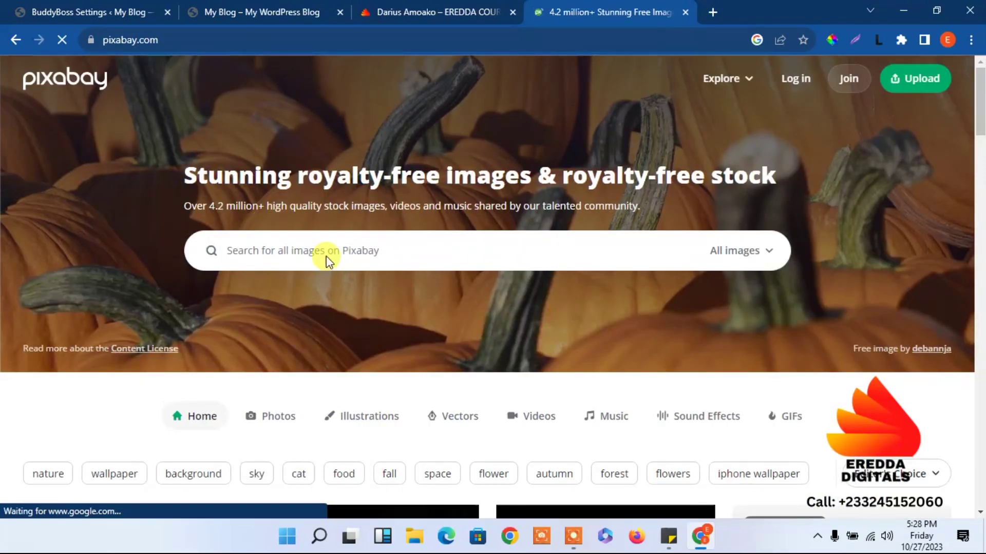
- Search Pixabay for "profile" and open the grey blank profile picture vector
left_click(327, 255)
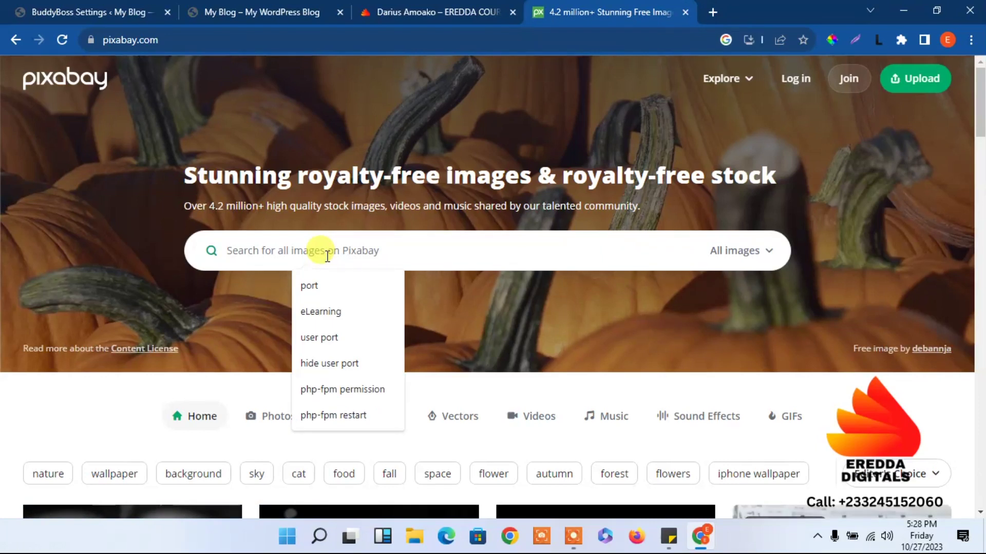
type("pro")
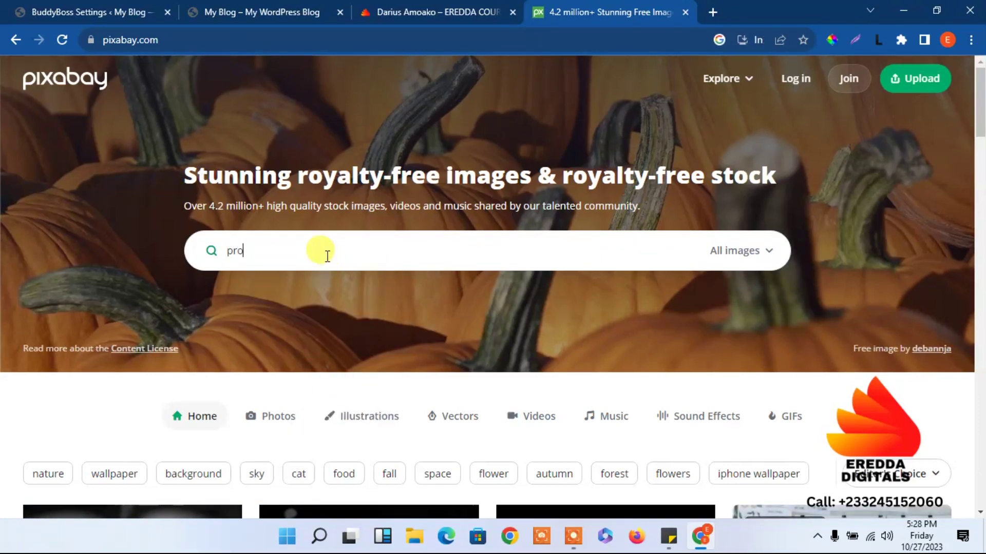
type("fil")
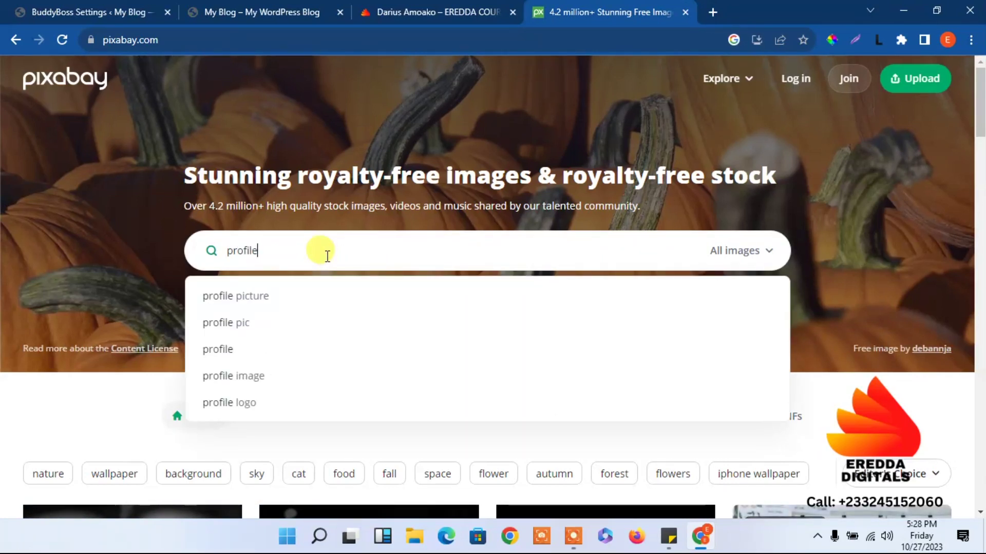
type("e")
key("Return")
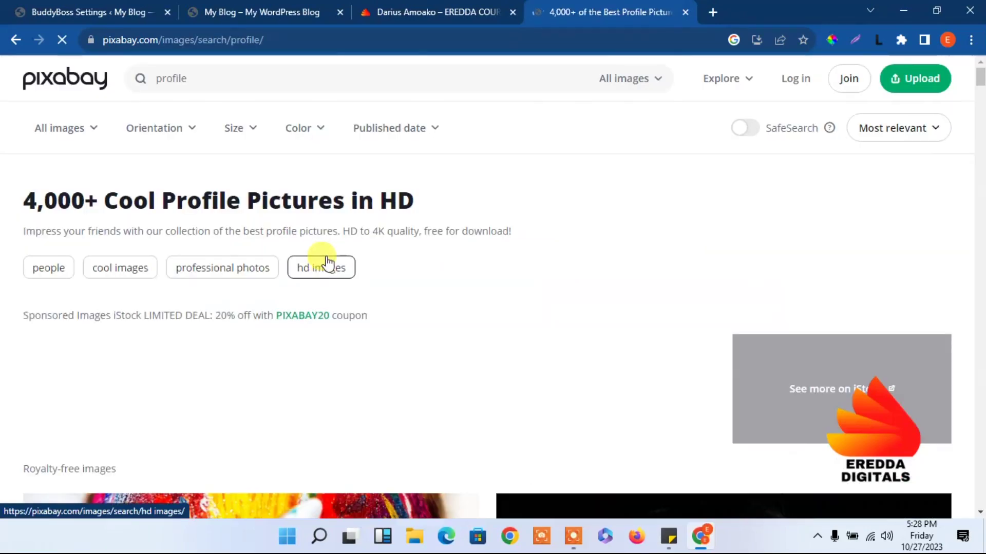
left_click_drag(982, 94, 961, 341)
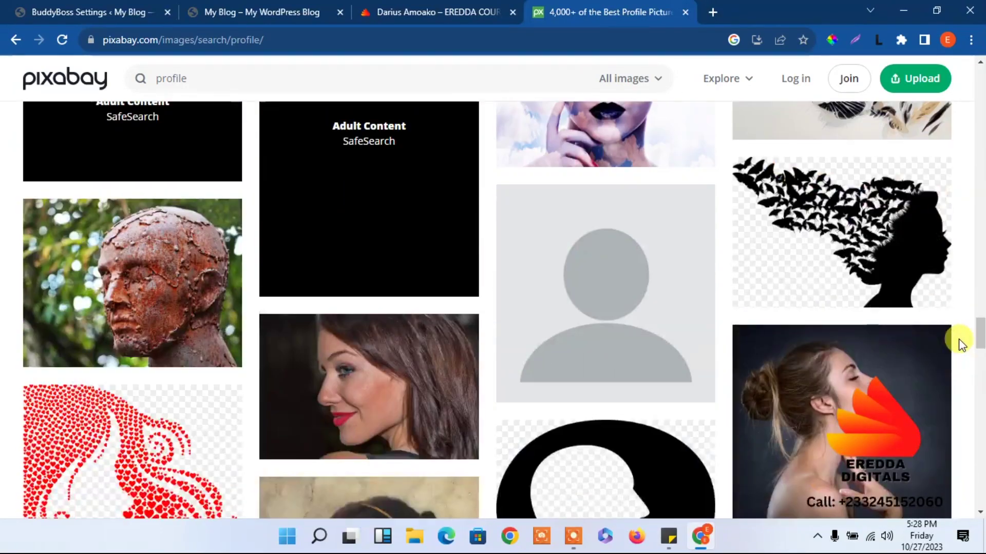
left_click(601, 284)
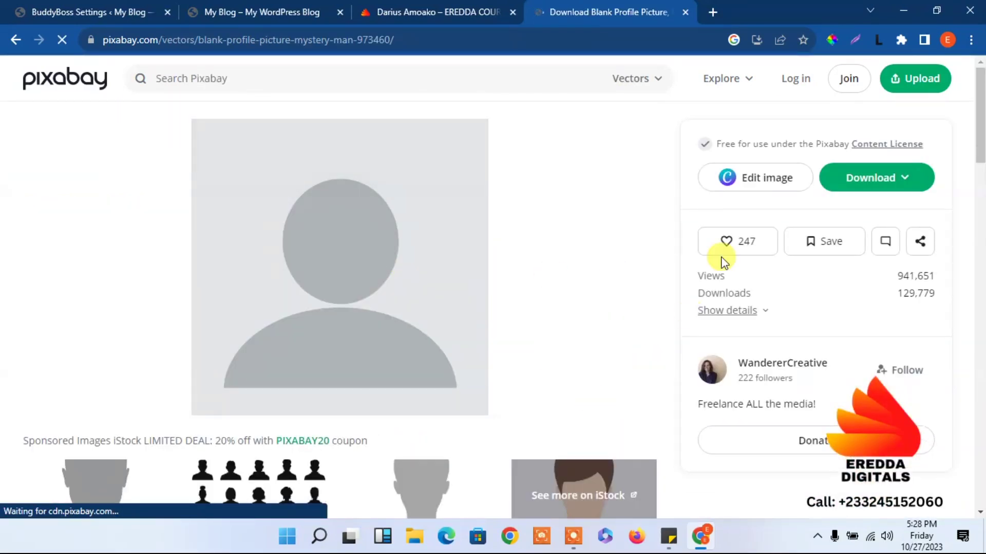
- Download the blank profile picture as a 640×640 PNG and return to the BuddyBoss profile settings
left_click(895, 194)
left_click(813, 225)
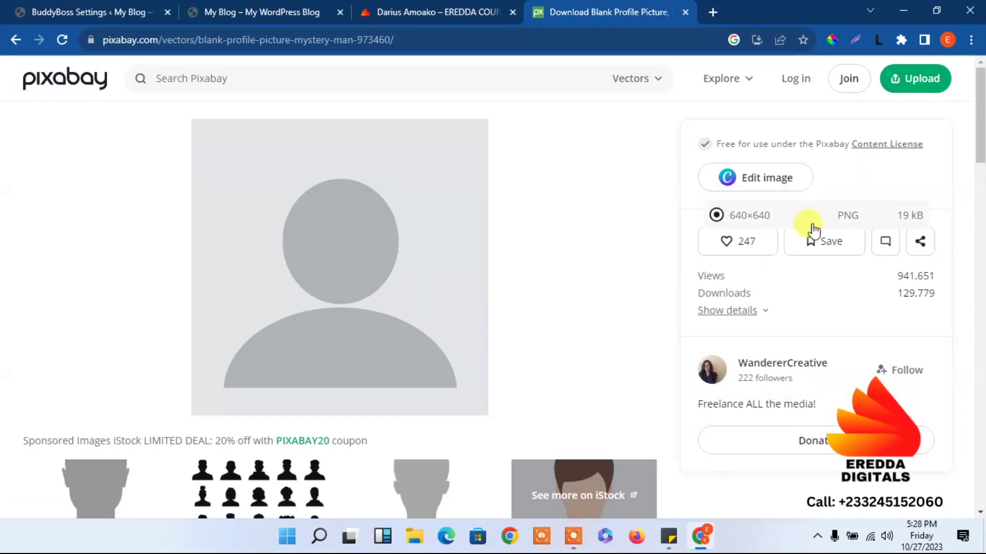
left_click(601, 234)
left_click(903, 180)
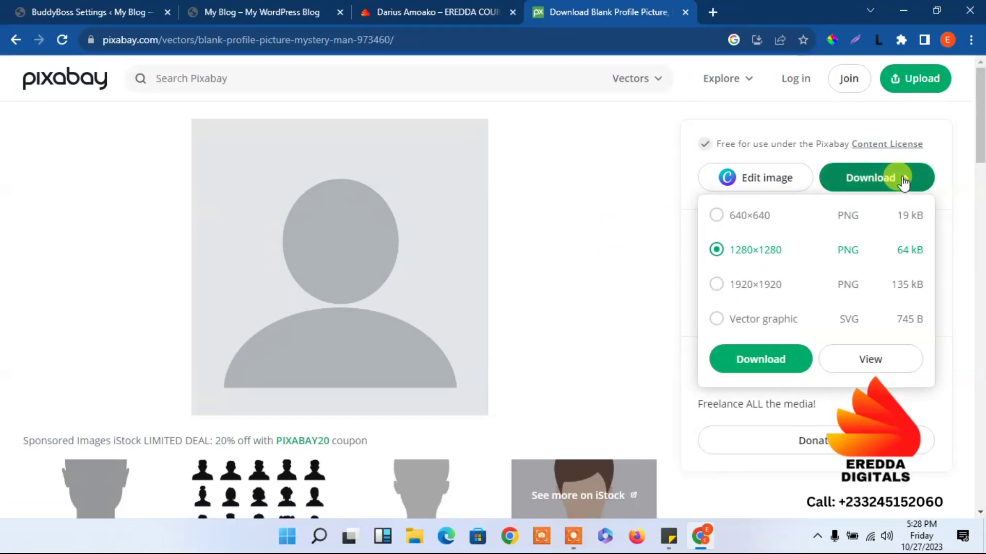
left_click(742, 226)
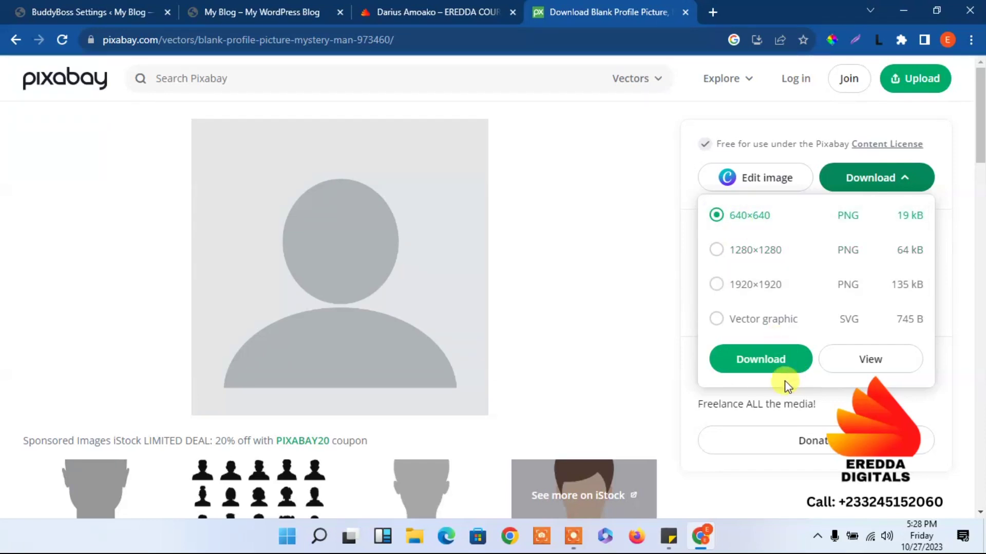
left_click(778, 365)
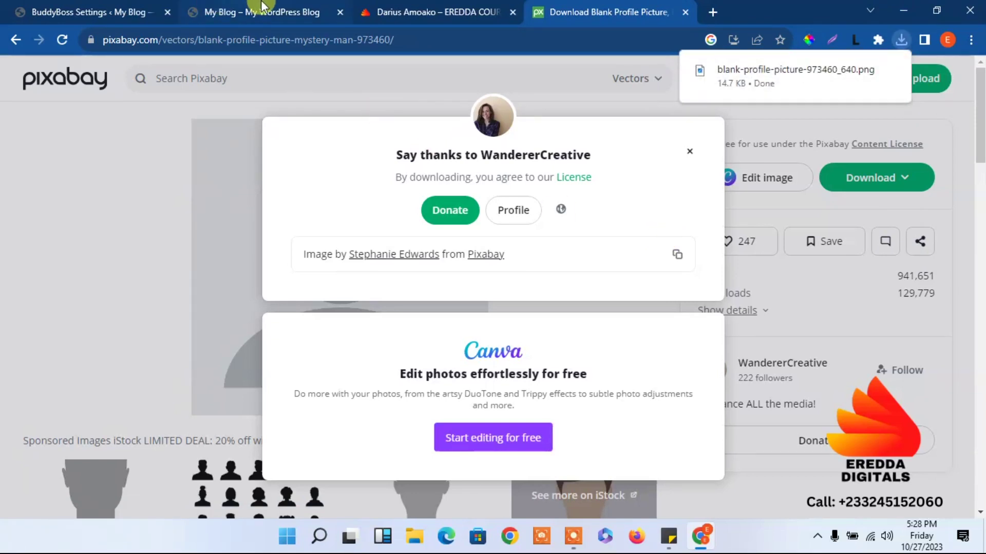
left_click(98, 11)
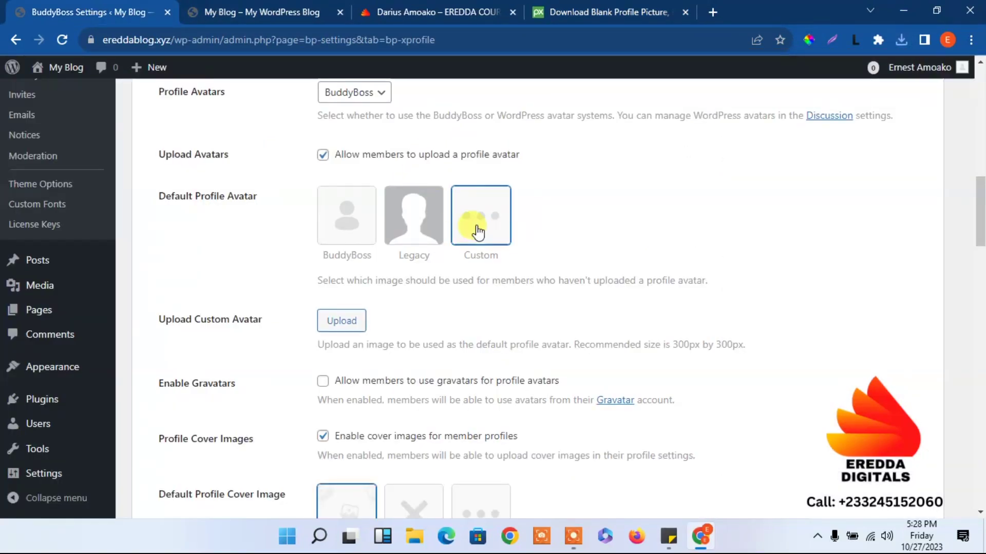
- Upload blank-profile-picture-973460_640 from the Downloads folder as the custom default profile avatar
left_click(353, 321)
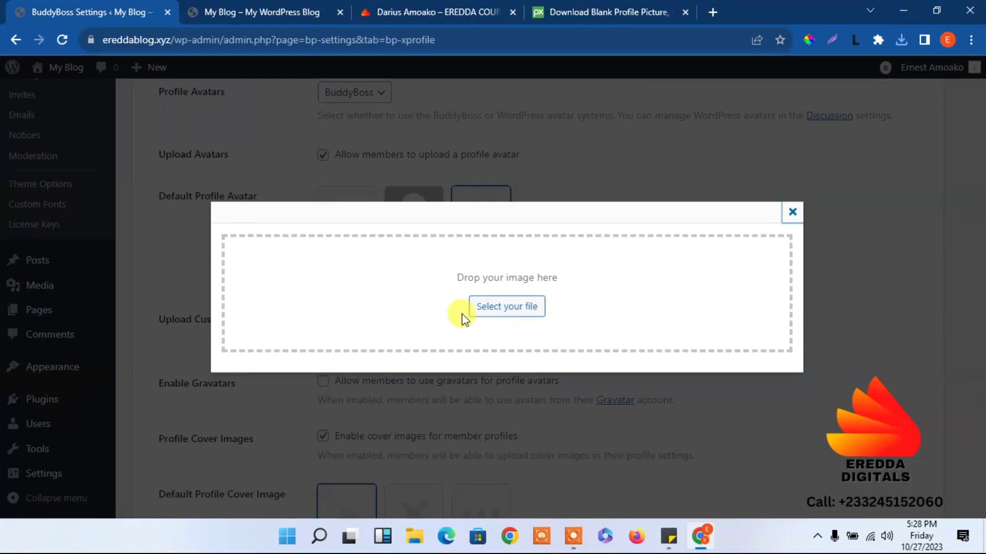
left_click(488, 308)
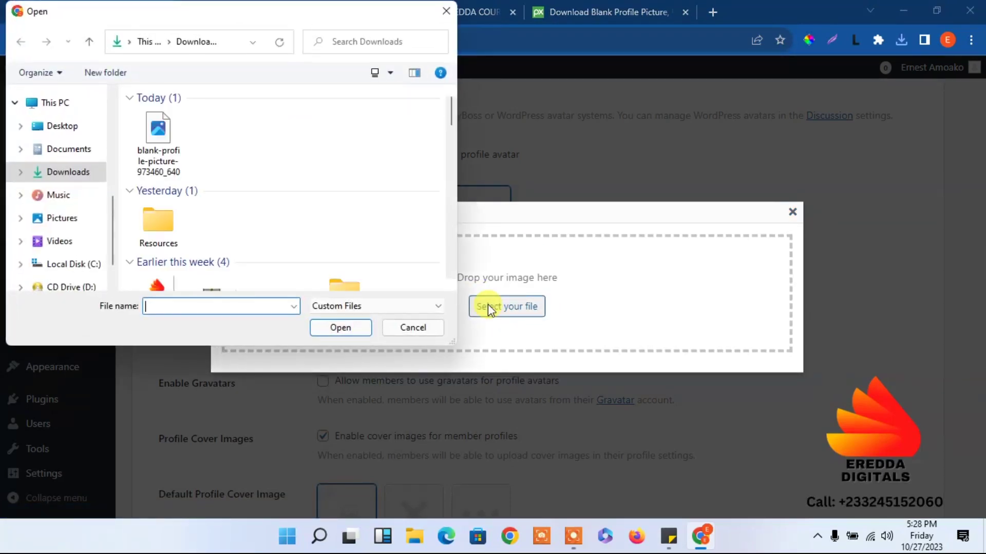
left_click(173, 136)
left_click(340, 328)
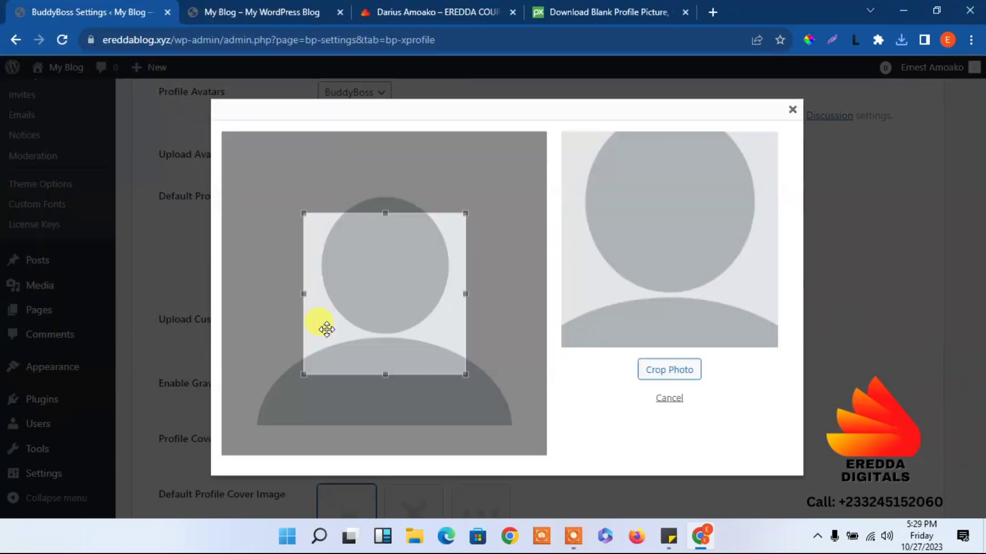
- Enlarge and centre the avatar's crop area around the whole head-and-shoulders figure and crop the photo
left_click_drag(465, 212, 513, 165)
left_click_drag(304, 378, 247, 434)
left_click_drag(263, 180, 523, 412)
left_click_drag(458, 339, 444, 319)
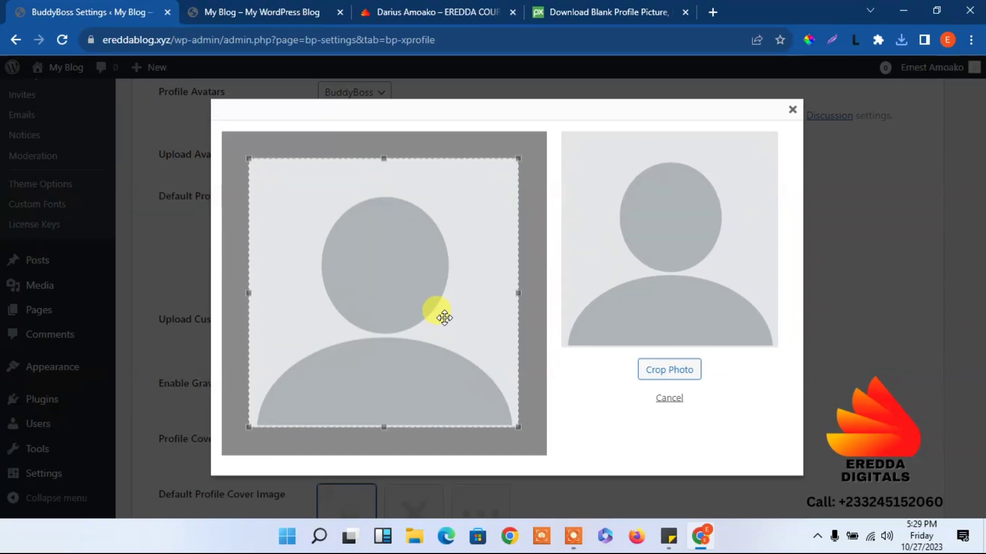
left_click(673, 366)
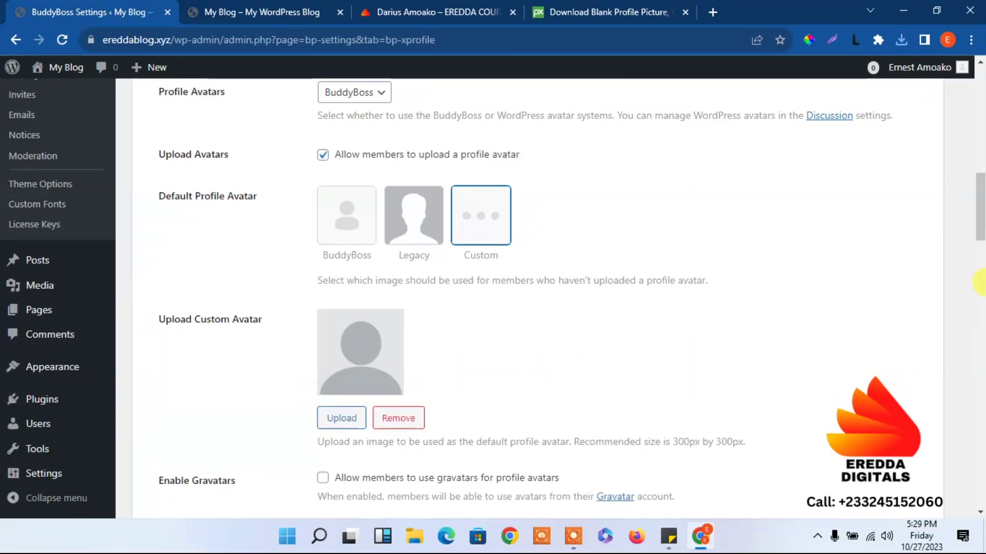
- Save the profile settings, reload the blog's front end and view the default avatar on the member profile
left_click_drag(979, 198, 980, 464)
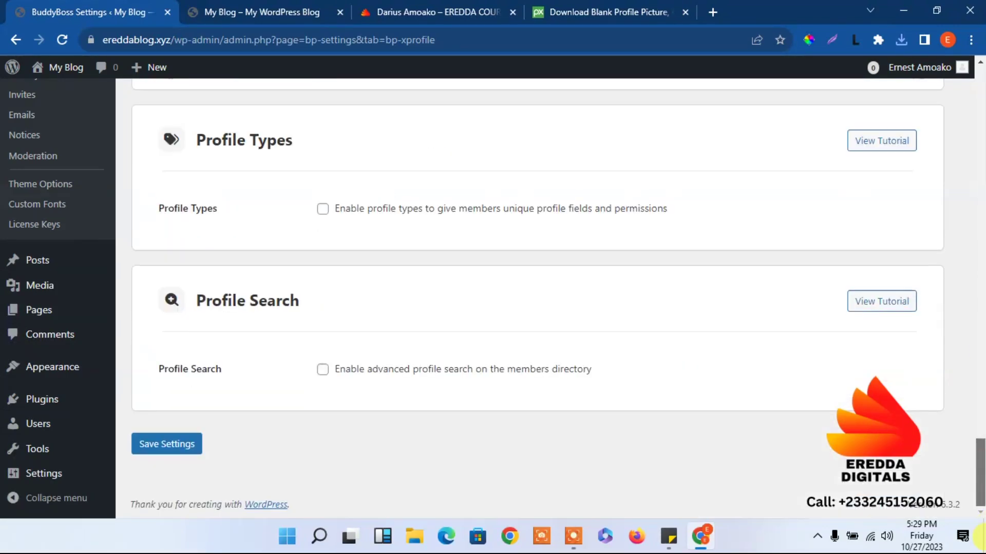
left_click(161, 446)
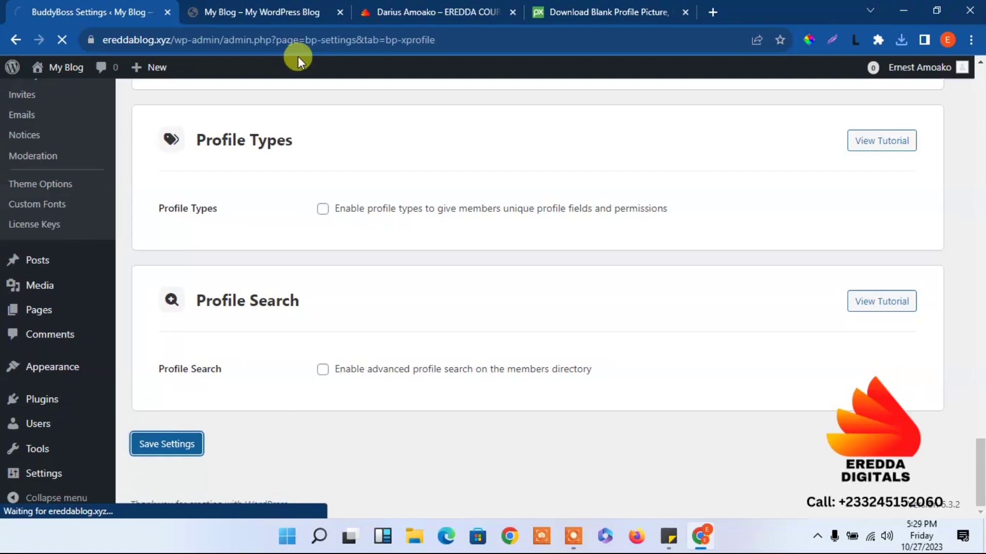
left_click(260, 7)
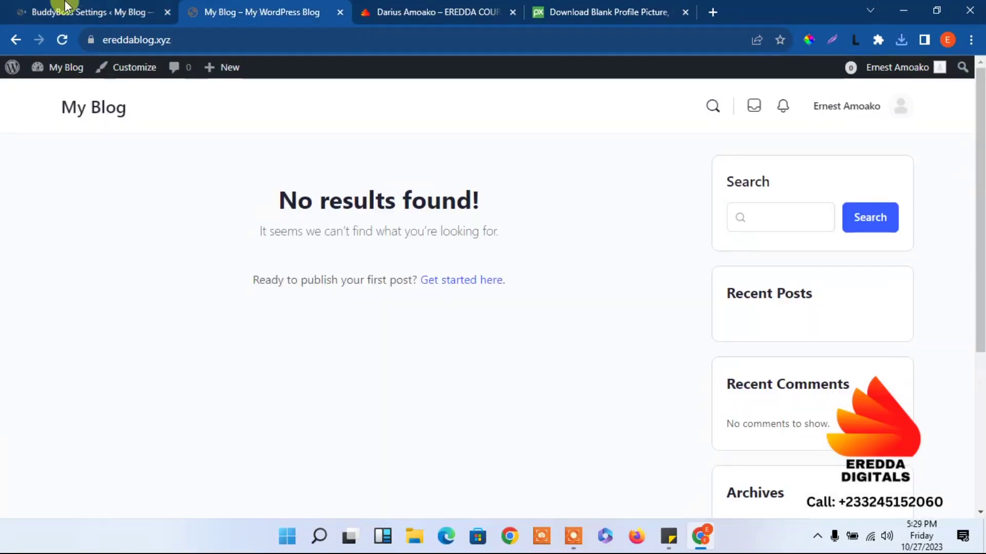
left_click(62, 40)
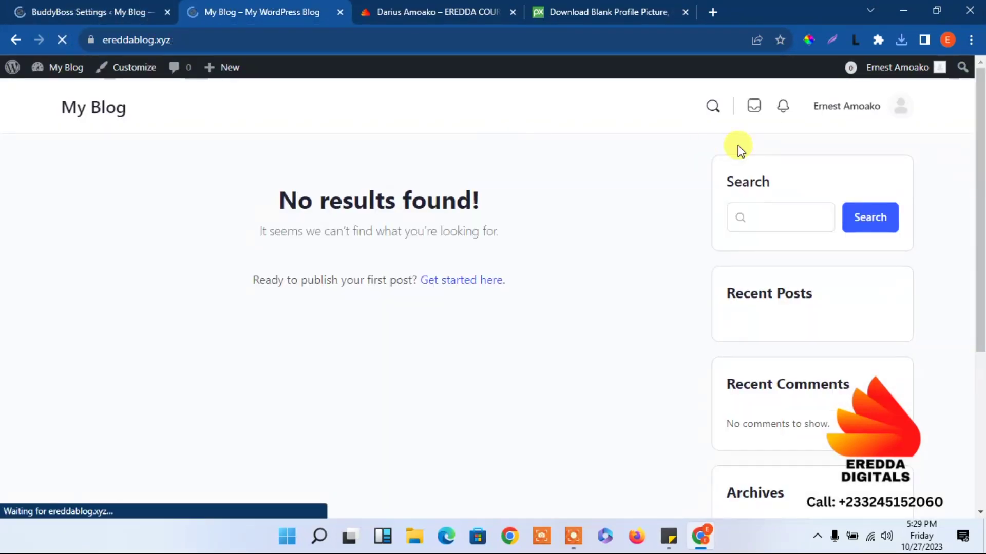
mouse_move(905, 118)
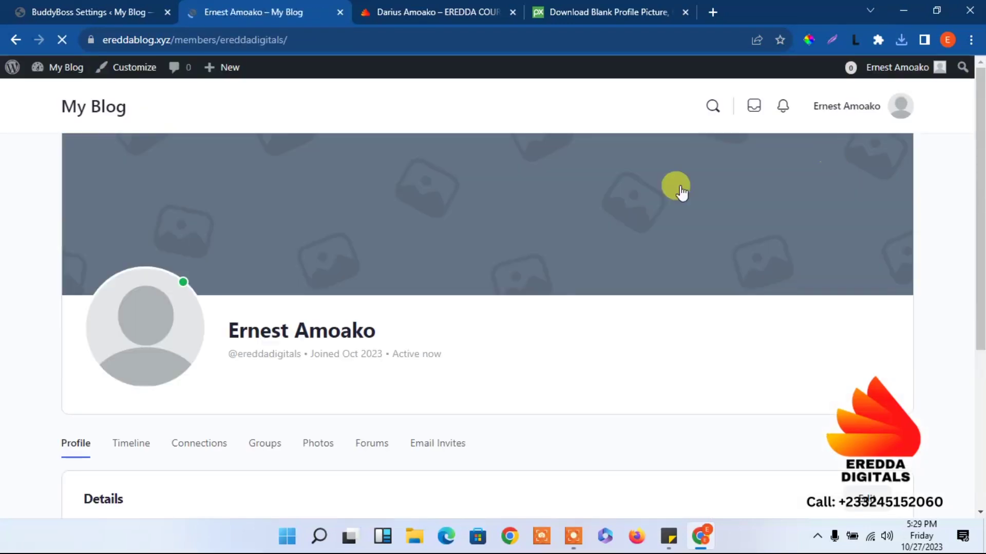
- Return to the BuddyBoss profile settings and set the Default Profile Avatar to Legacy
left_click(82, 9)
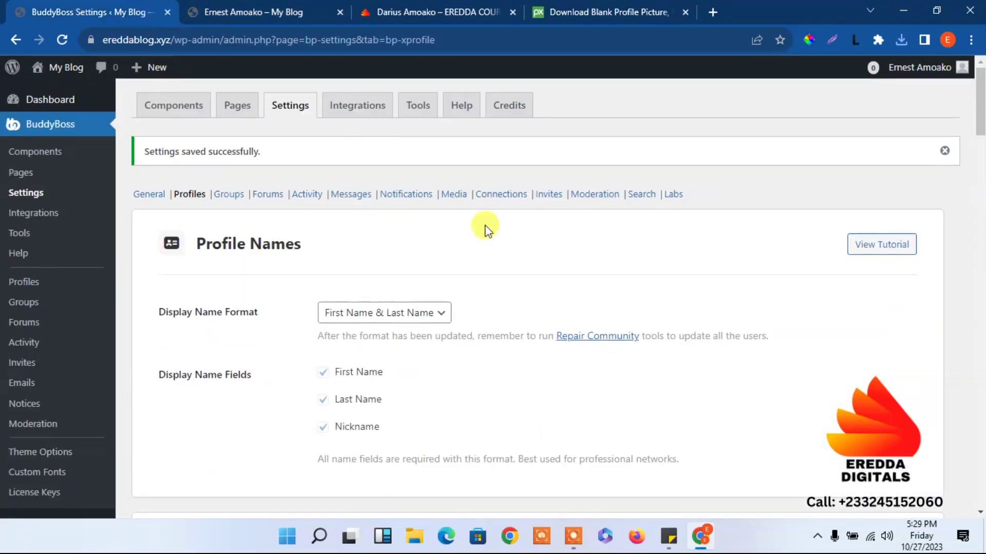
left_click_drag(980, 118, 982, 226)
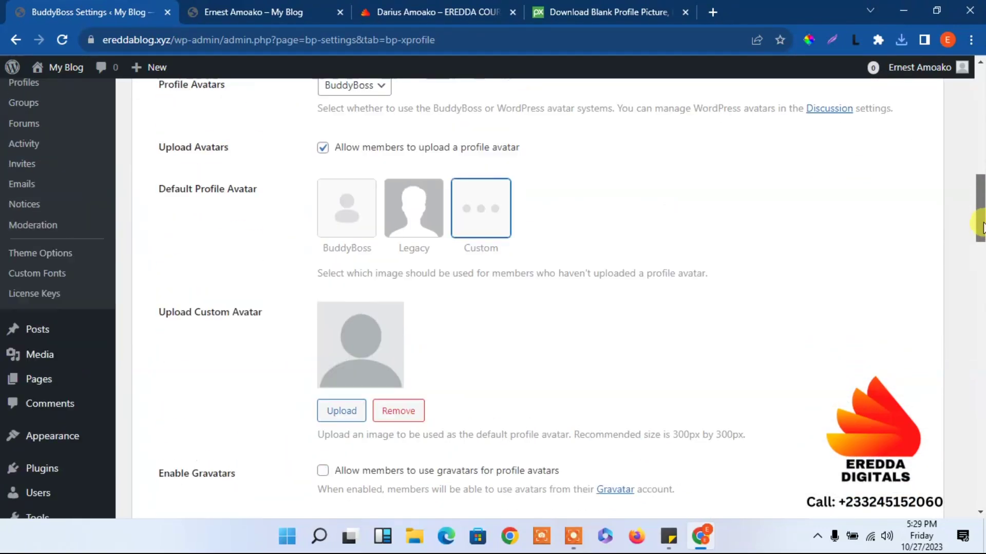
left_click(406, 204)
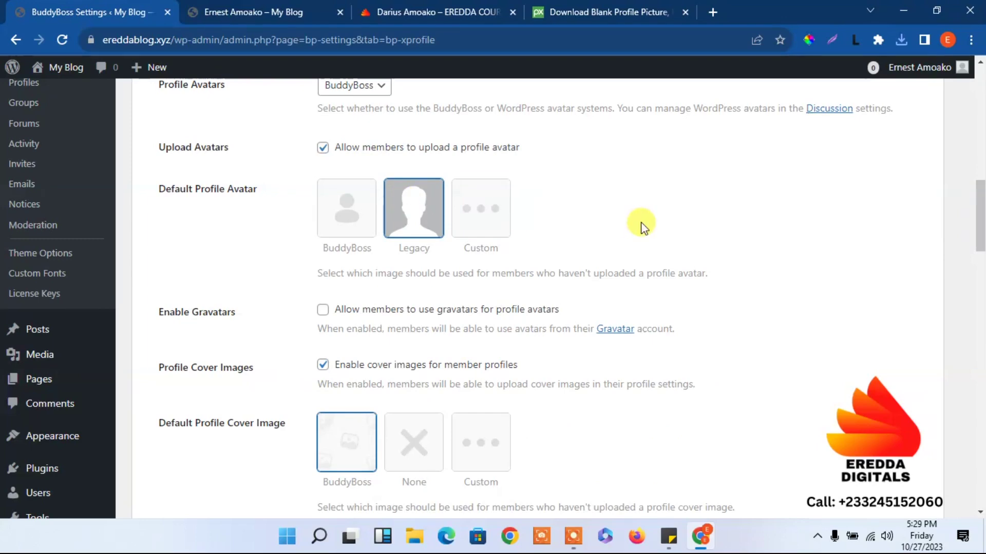
- Try the Custom option for the Default Profile Cover Image and set it back to BuddyBoss
mouse_move(982, 226)
left_mouse_down()
mouse_move(978, 187)
mouse_move(982, 208)
left_mouse_up()
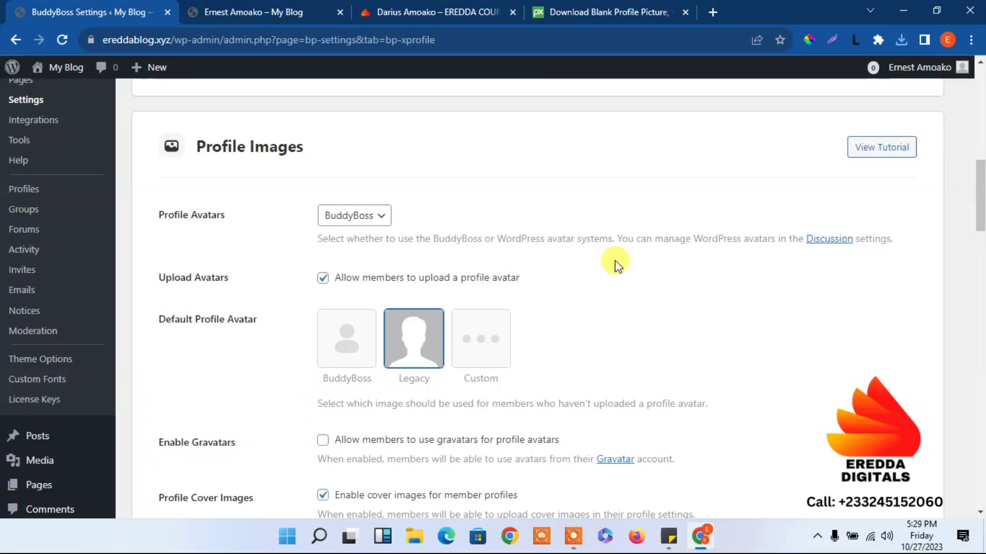
left_click_drag(981, 187, 981, 202)
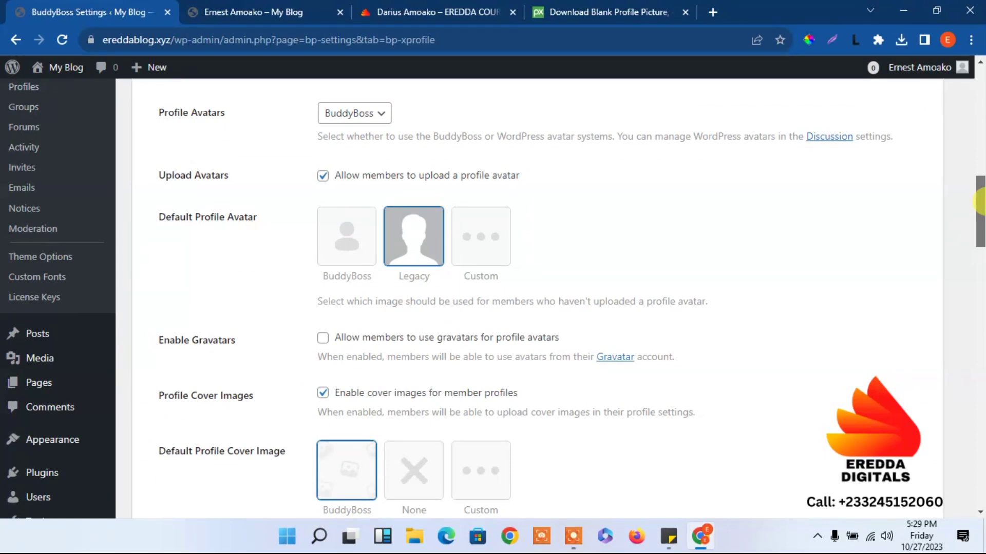
scroll(472, 266, "down", 2)
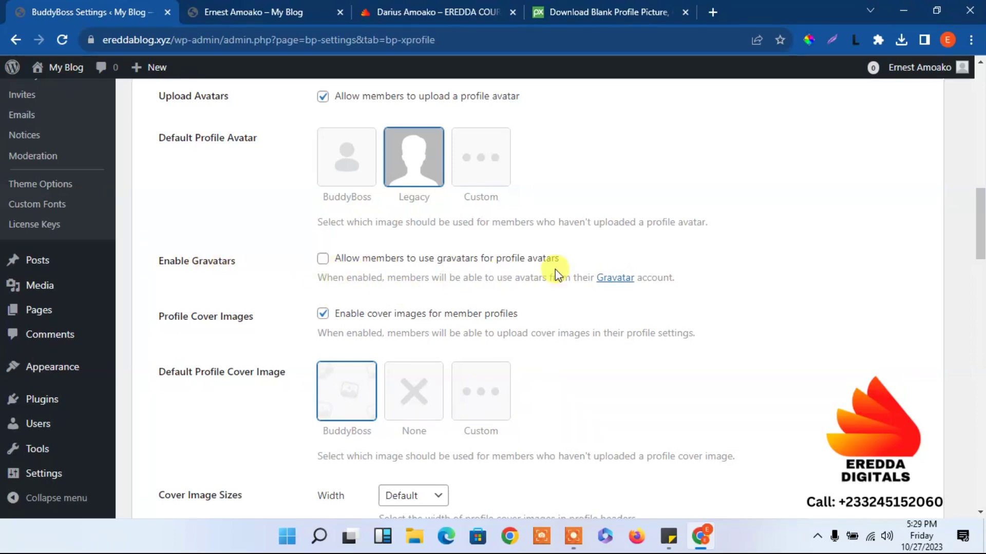
left_click_drag(981, 210, 981, 216)
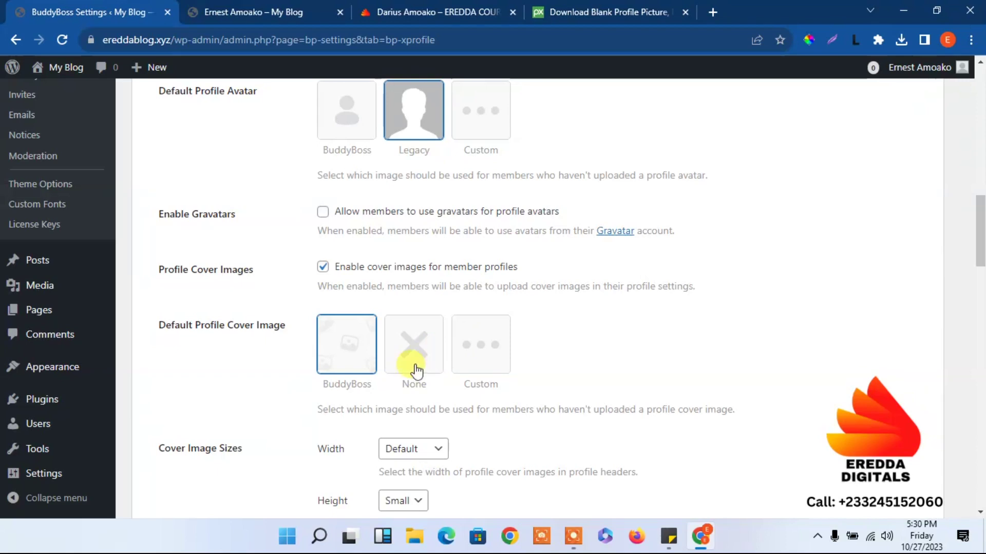
left_click(482, 349)
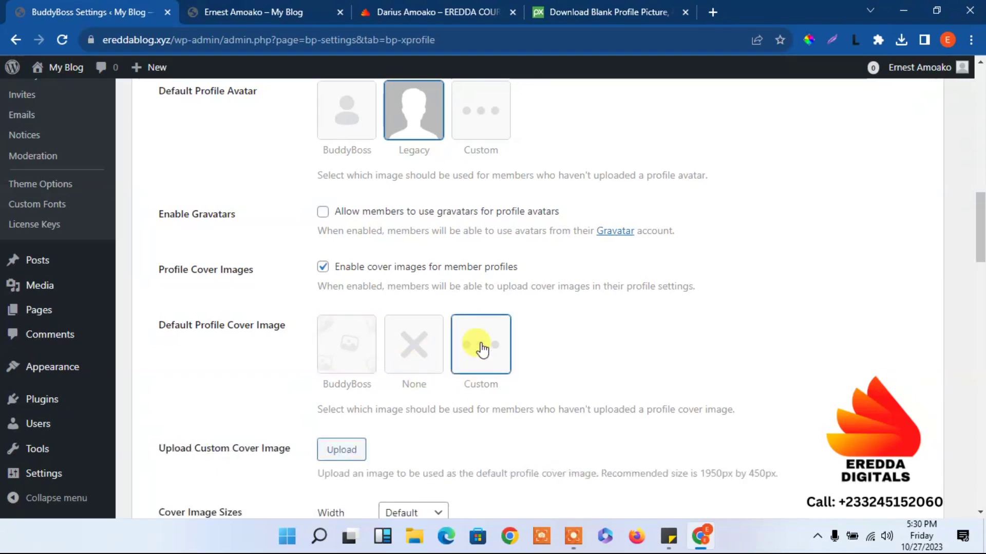
left_click(350, 346)
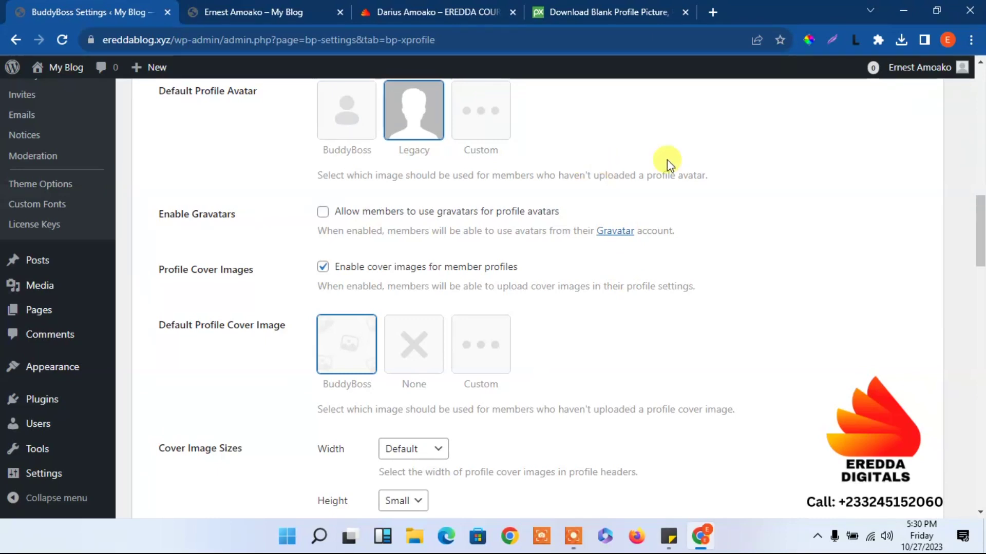
- Check the cover image on the member profile page and set the cover image width to Full Width
scroll(979, 221, "down", 3)
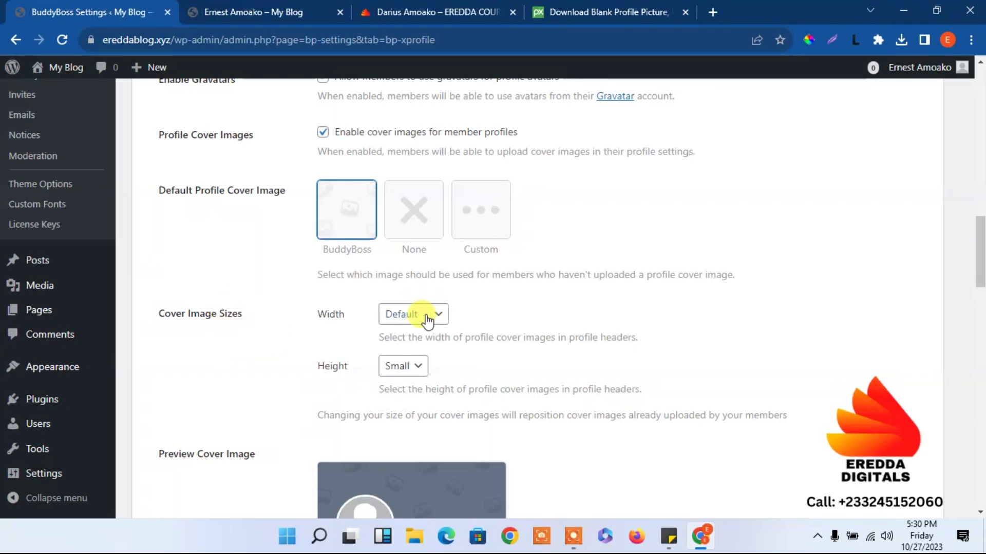
left_click(262, 8)
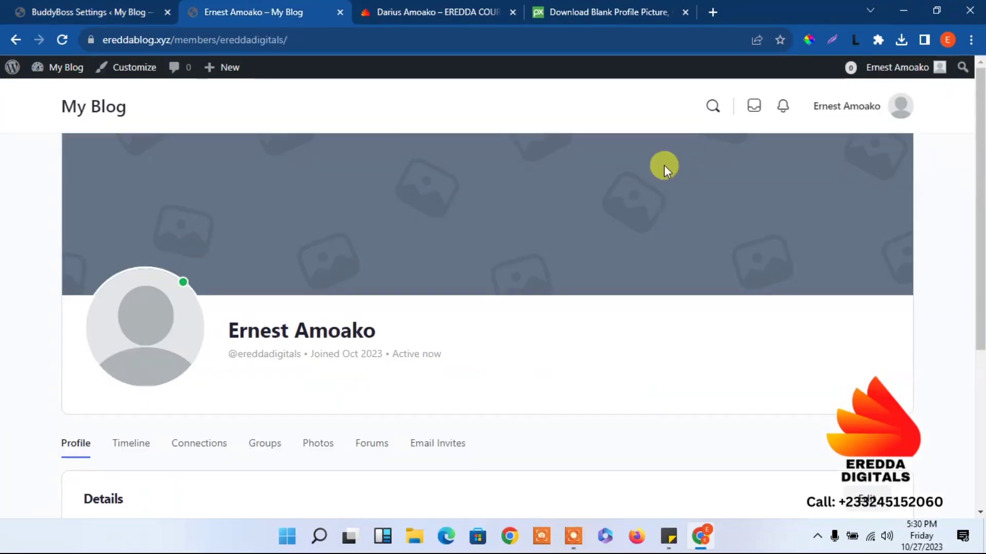
left_click(78, 6)
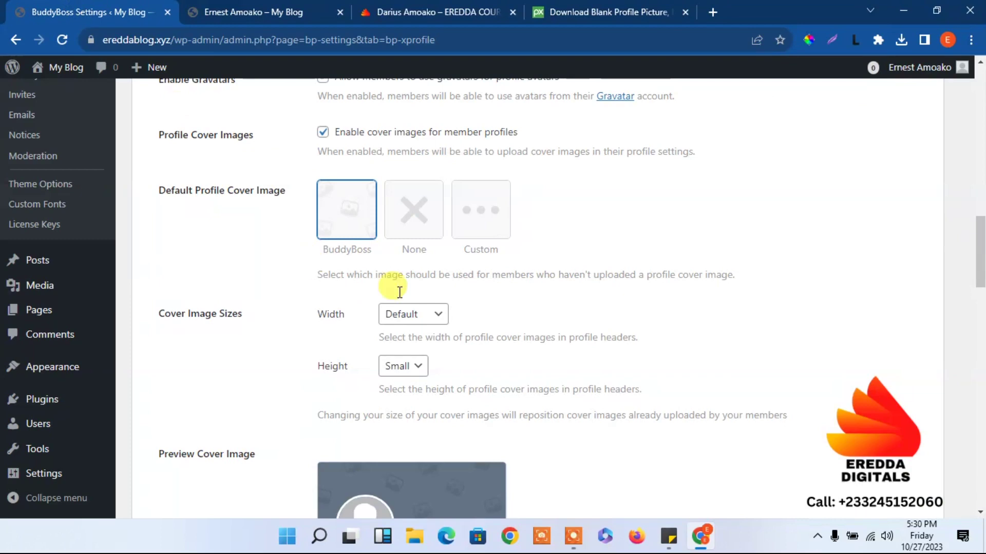
left_click(439, 318)
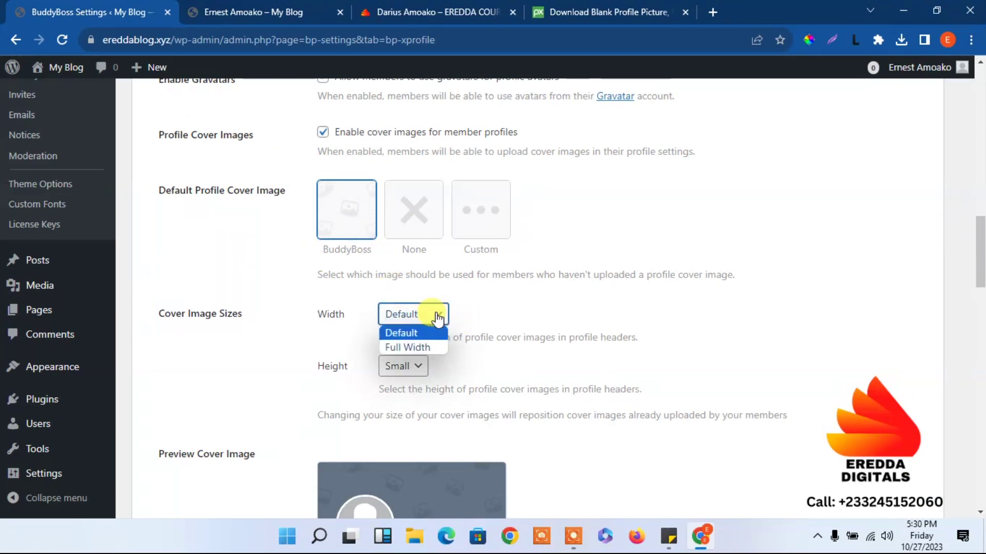
left_click(420, 348)
- Save the profile settings, accept repositioning of members' cover images, and reload the member profile to inspect the cover
left_click_drag(980, 282, 979, 470)
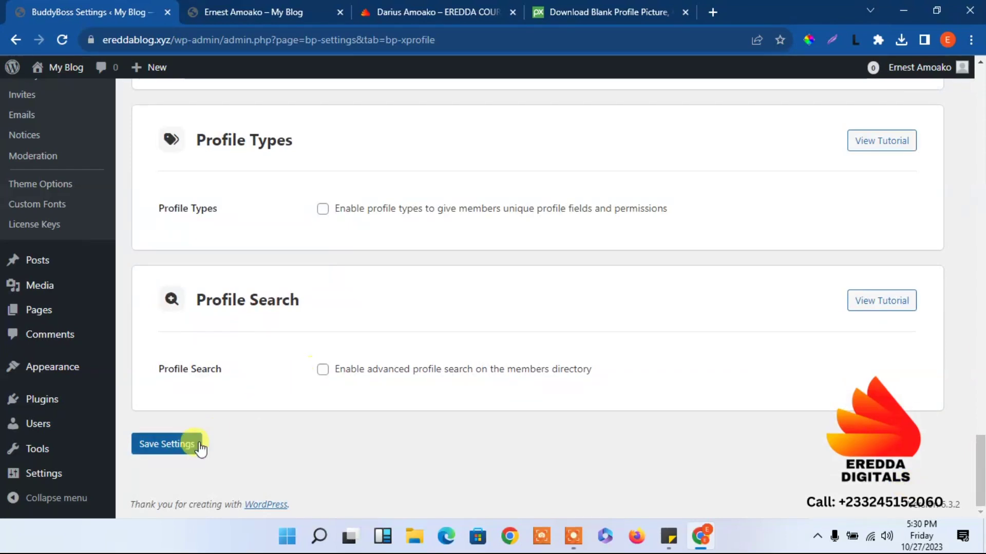
left_click(176, 445)
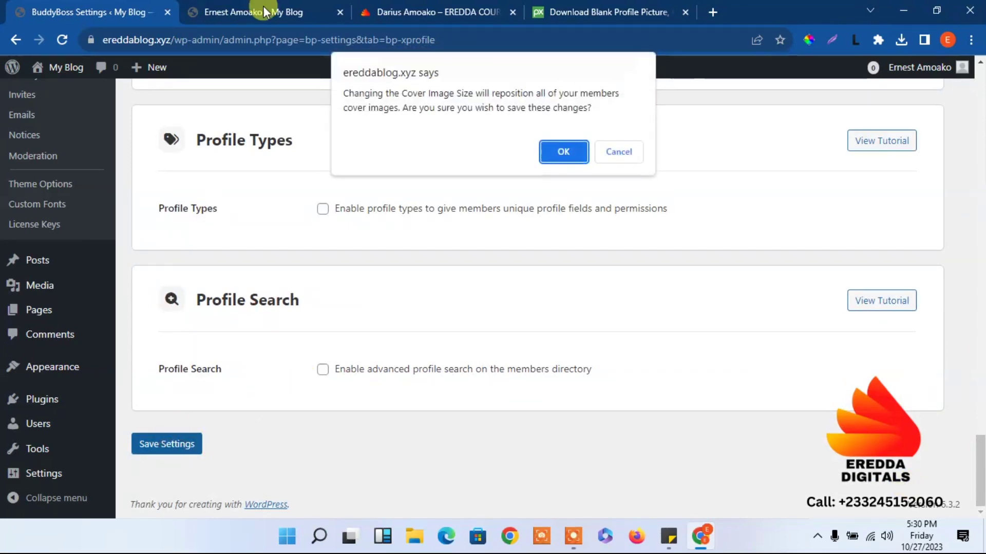
left_click(565, 151)
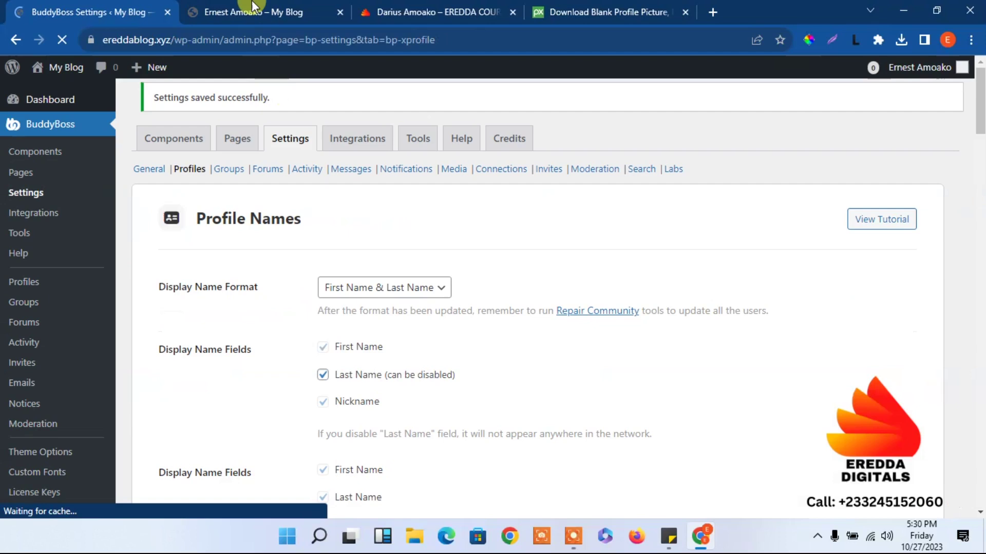
left_click(255, 7)
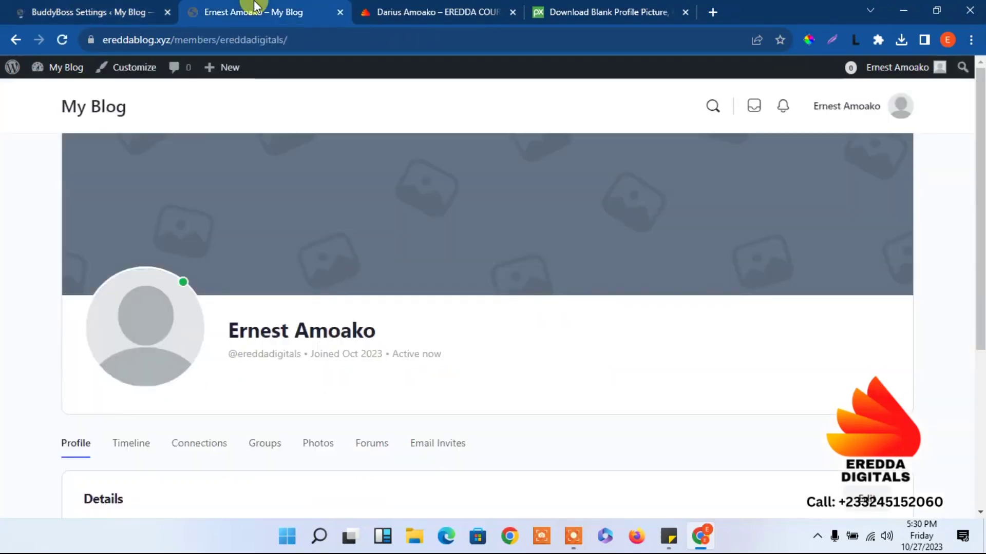
left_click(62, 40)
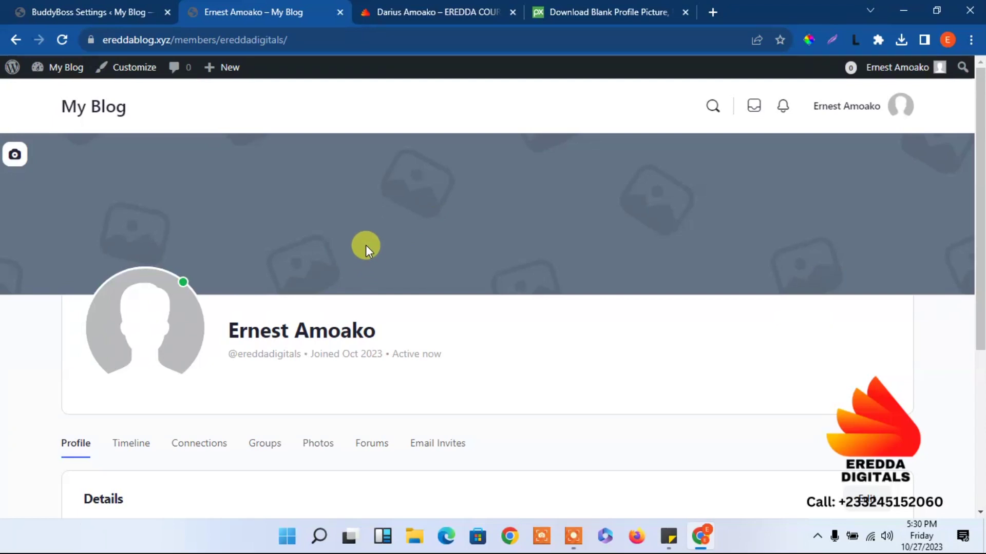
left_click_drag(979, 220, 975, 147)
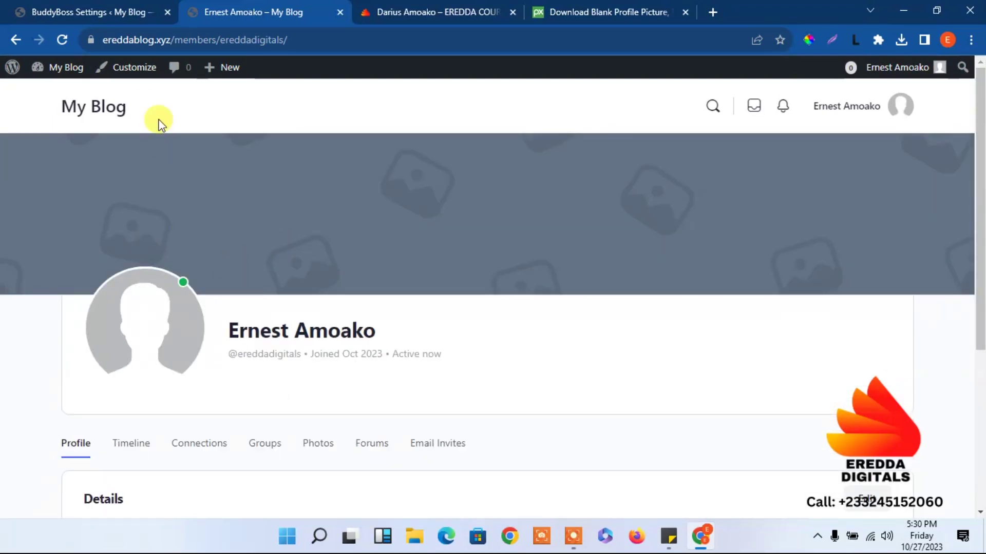
- In the profile settings' Cover Image Sizes, set the width to Default and the height to Large
left_click(117, 7)
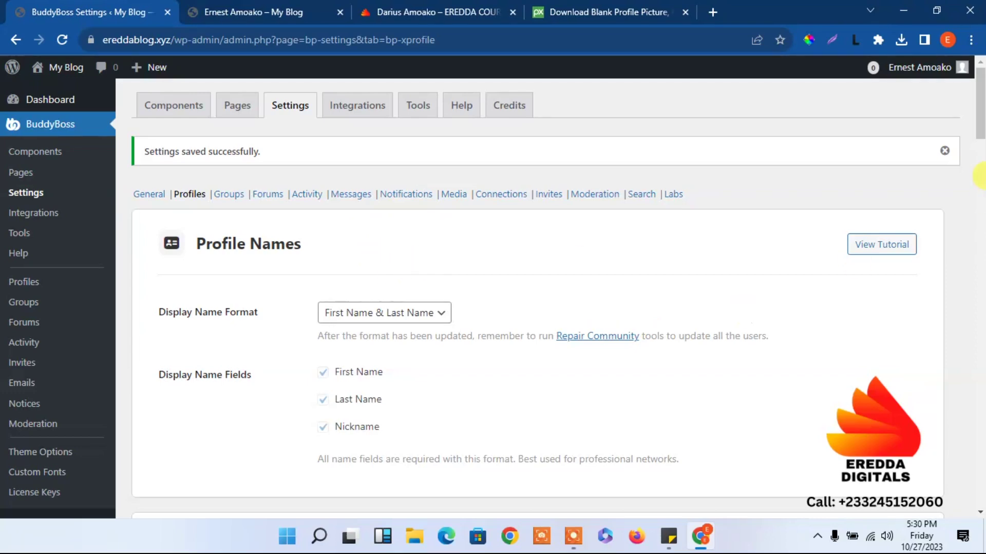
left_click_drag(980, 133, 980, 264)
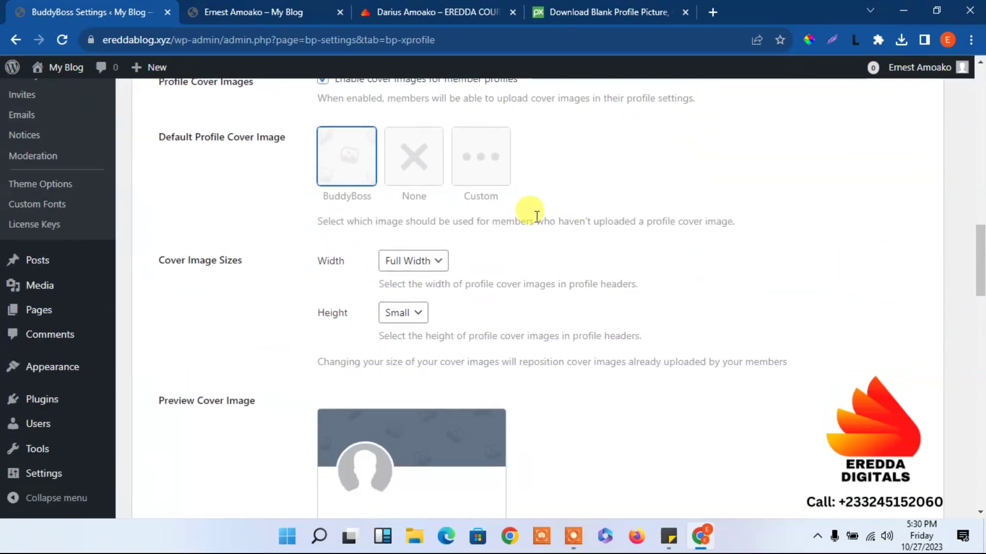
left_click(419, 273)
left_click(402, 278)
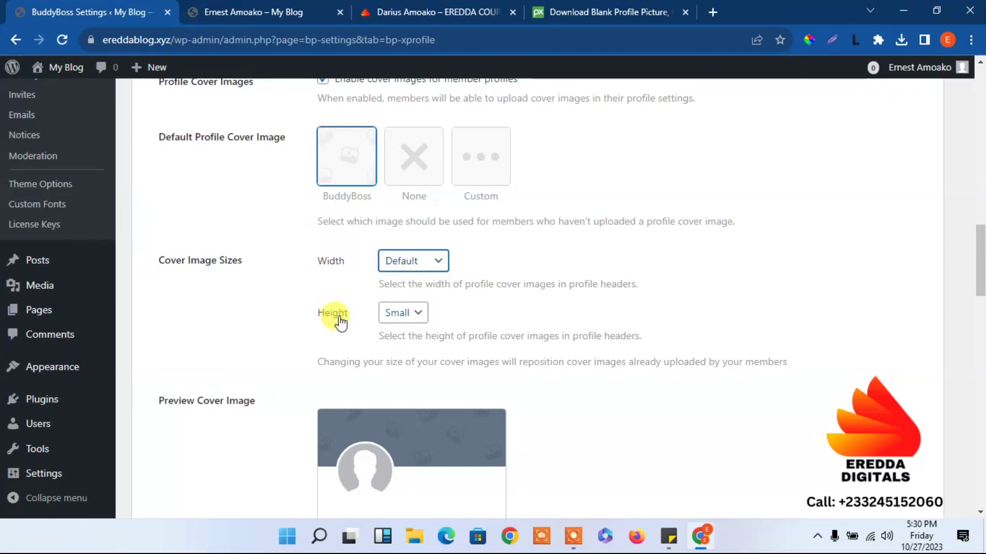
left_click(274, 11)
left_click(56, 11)
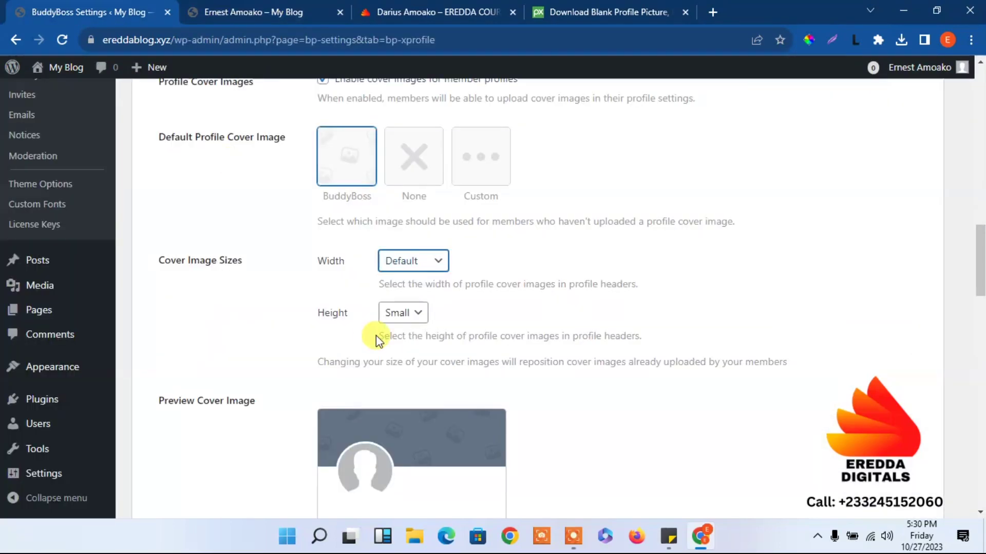
left_click(414, 314)
left_click(407, 346)
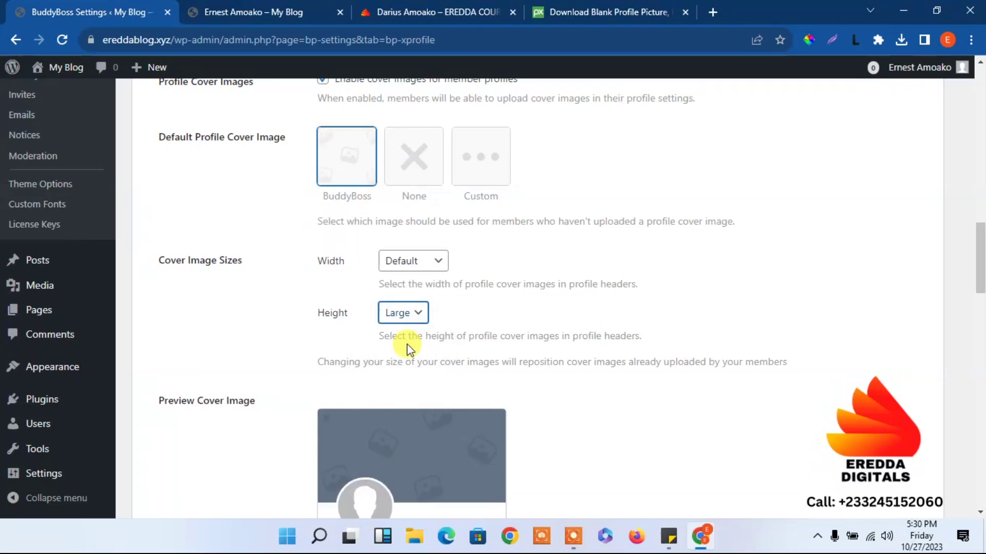
- Save the profile settings, accepting the repositioning of members' cover images, and reload the member profile to check the cover
left_click_drag(980, 278, 981, 472)
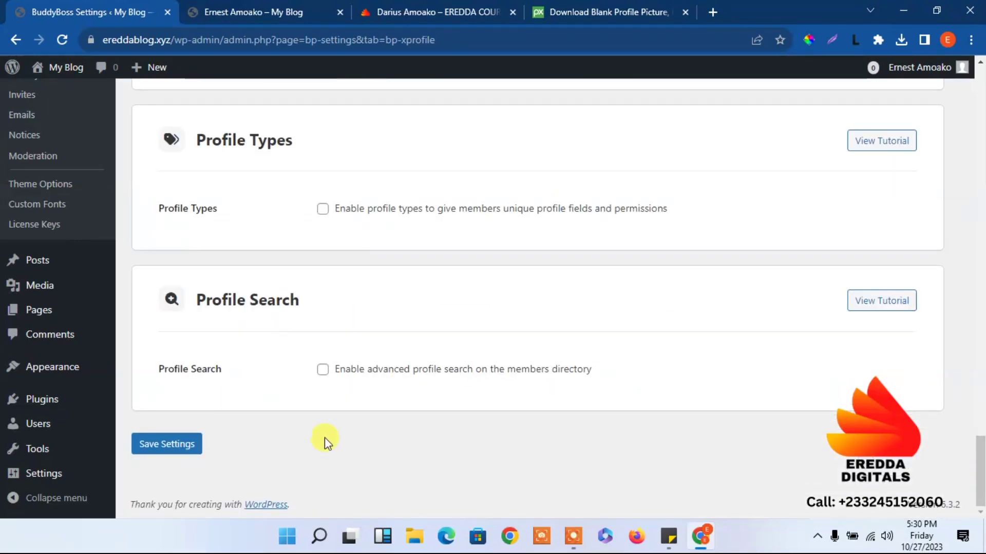
left_click(175, 444)
left_click(293, 15)
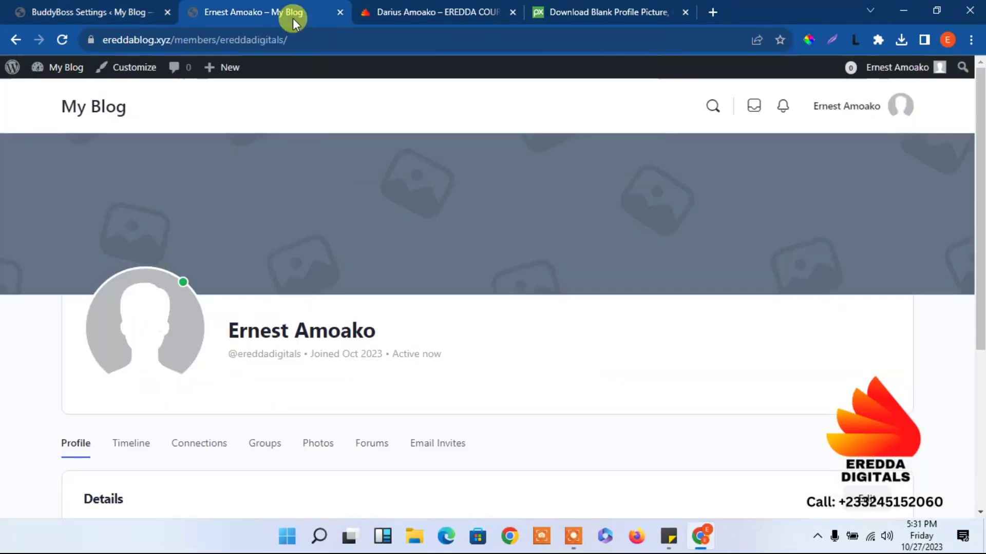
left_click(110, 10)
left_click(159, 445)
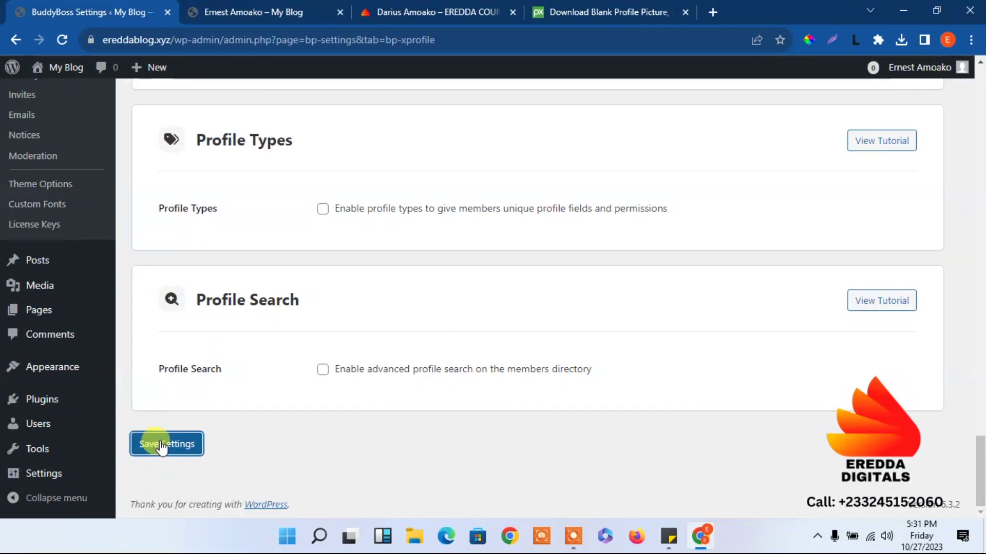
left_click(561, 154)
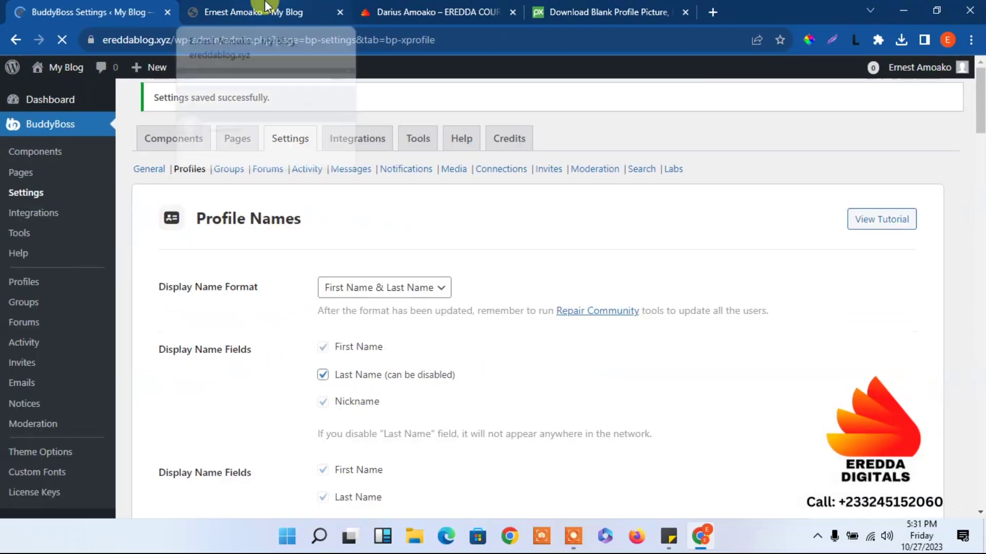
left_click(265, 6)
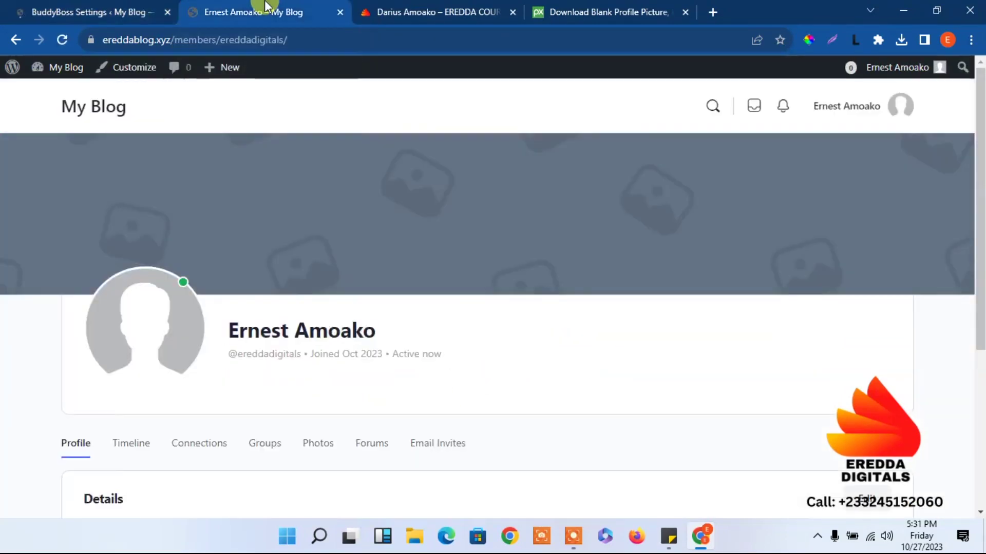
left_click(63, 37)
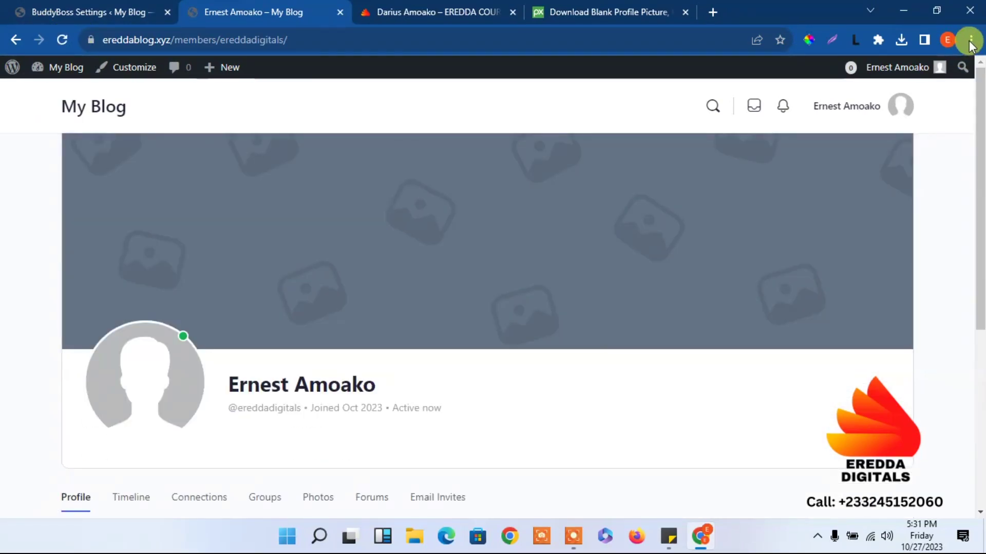
- Set the Header Style under Profile Headers to Centered, comparing it with the header on the member profile
left_click(19, 10)
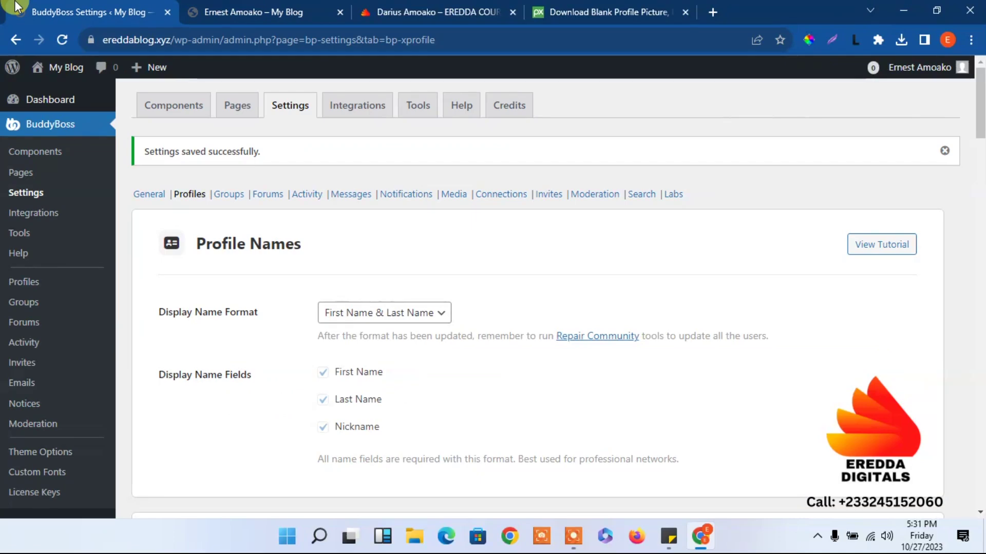
left_click_drag(981, 76, 981, 304)
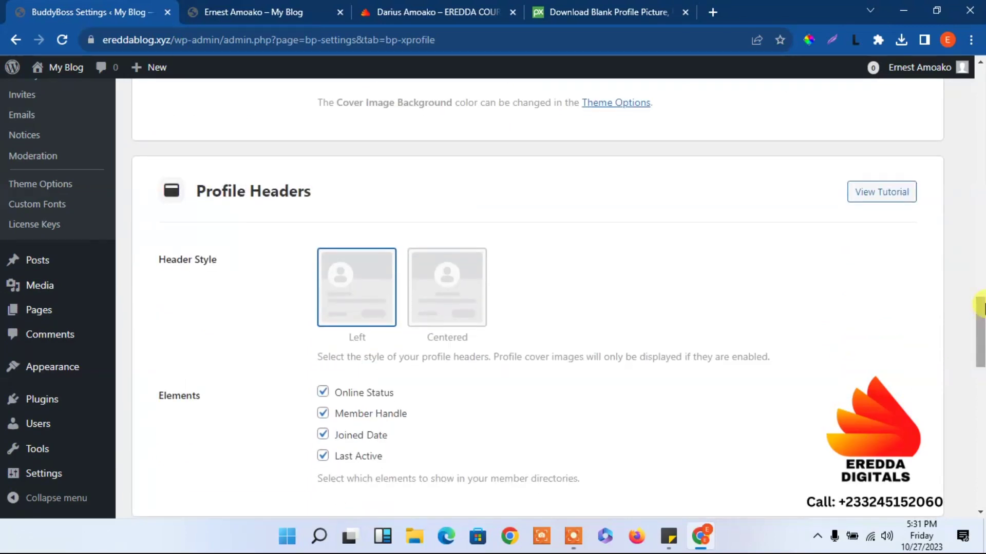
left_click(242, 8)
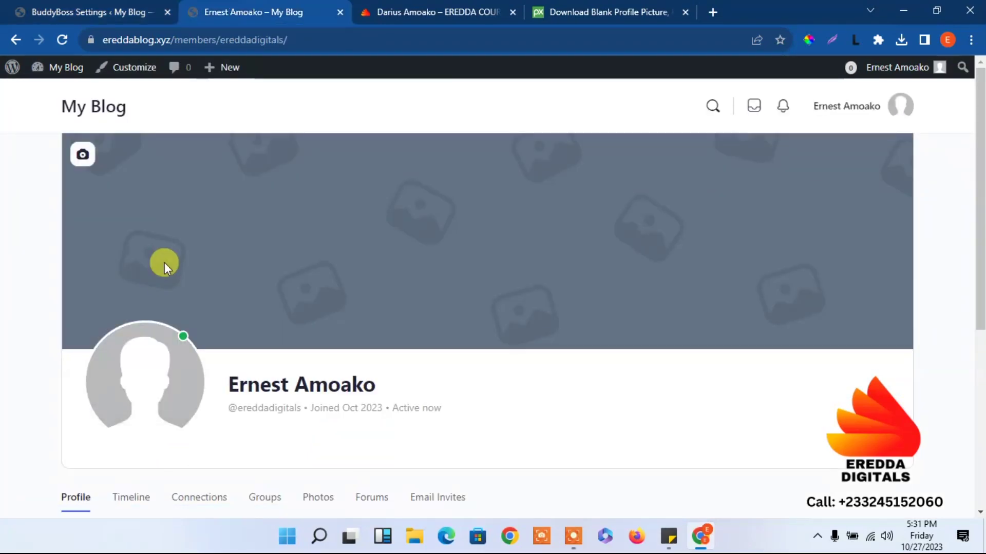
left_click(96, 7)
left_click(463, 288)
left_click(222, 7)
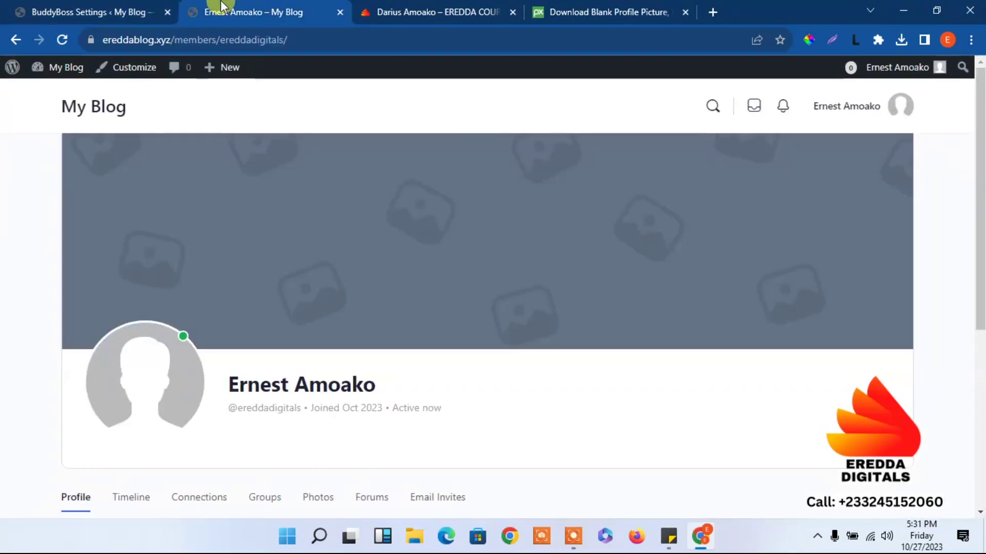
left_click(96, 7)
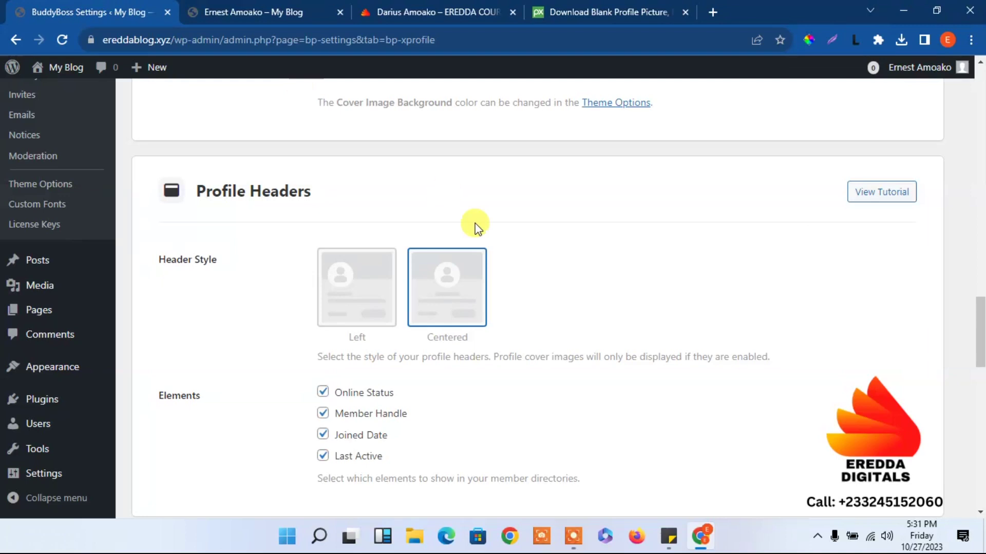
- Save the profile settings and reload the member profile to check the header layout
left_click_drag(979, 337, 980, 547)
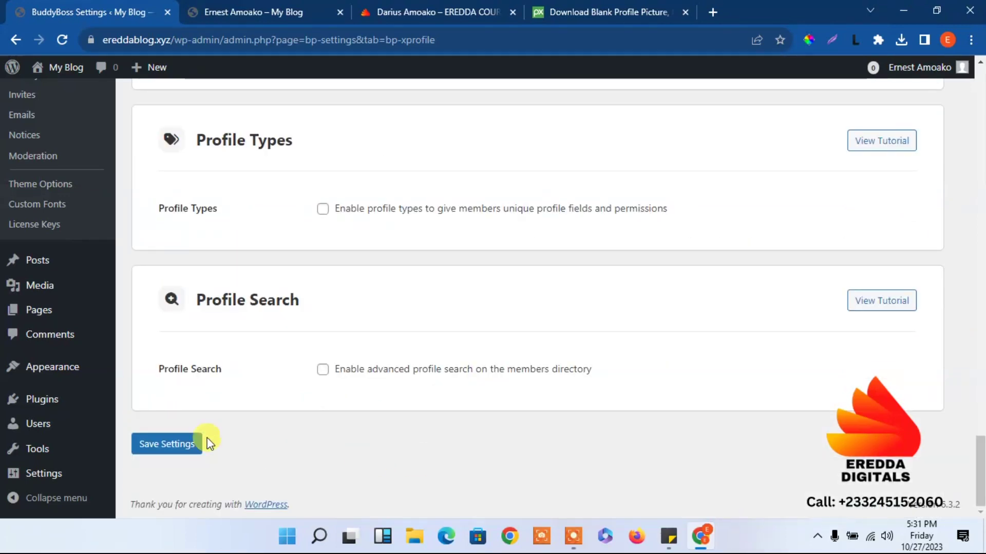
left_click(169, 444)
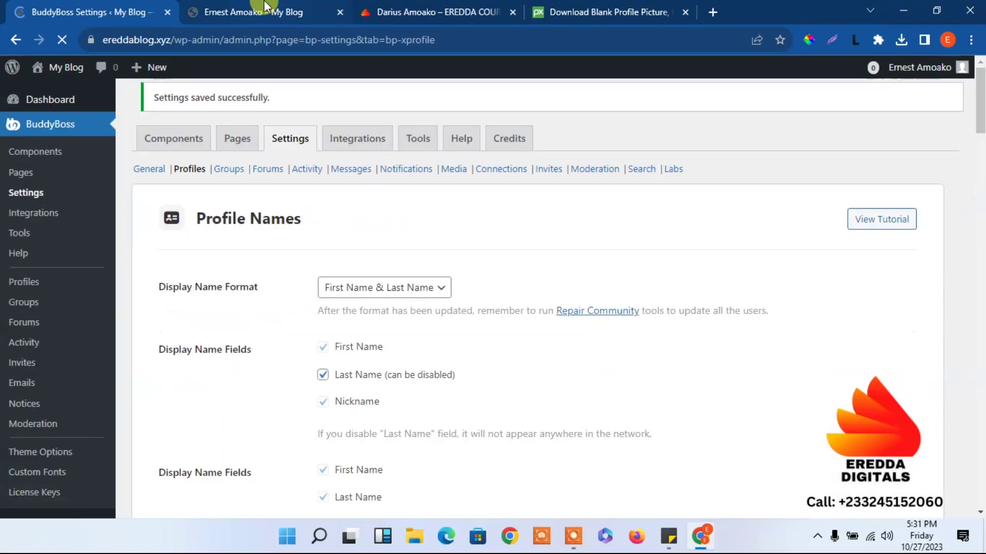
left_click(267, 7)
left_click(57, 41)
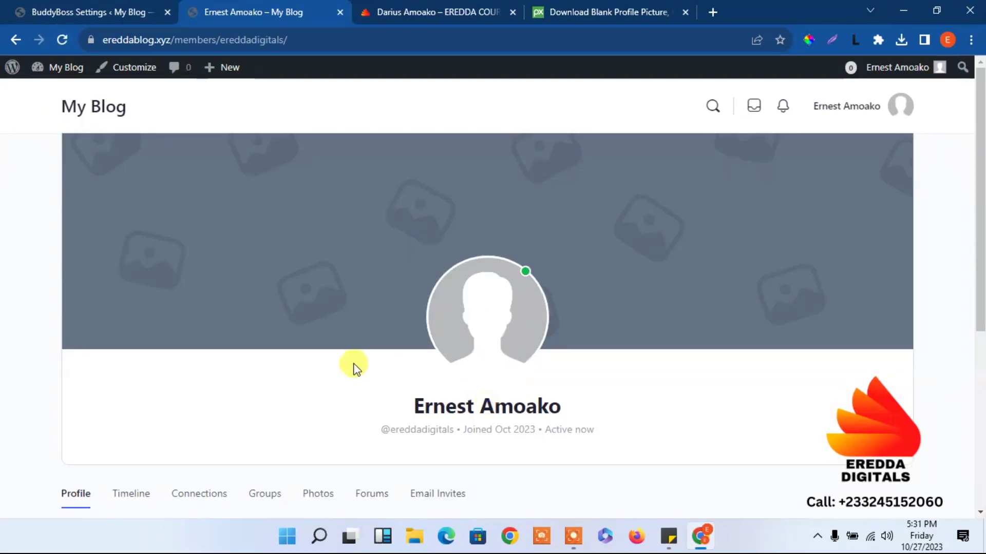
- Review the Member Directories settings and set the Primary Action to Connect
left_click(89, 12)
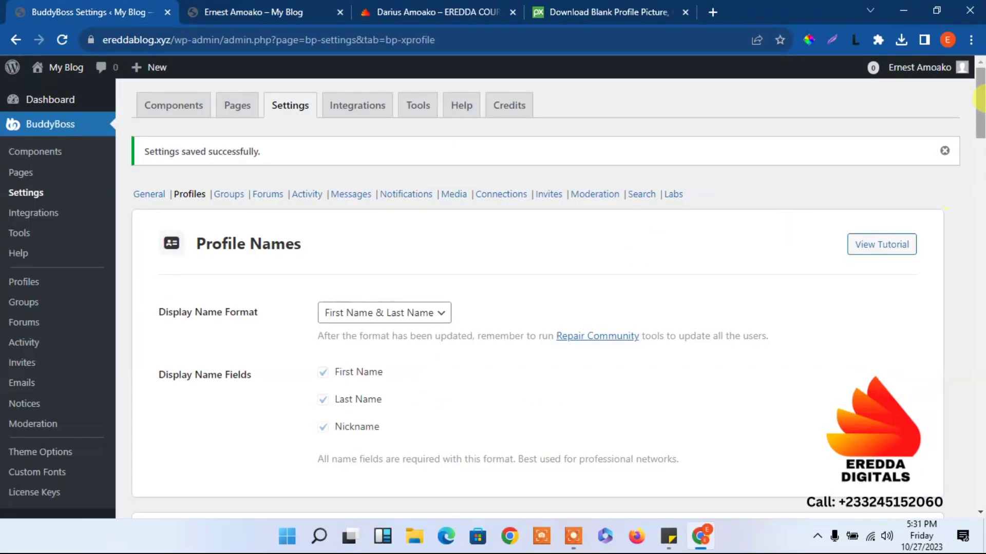
scroll(872, 308, "down", 20)
scroll(958, 402, "up", 9)
scroll(955, 385, "up", 4)
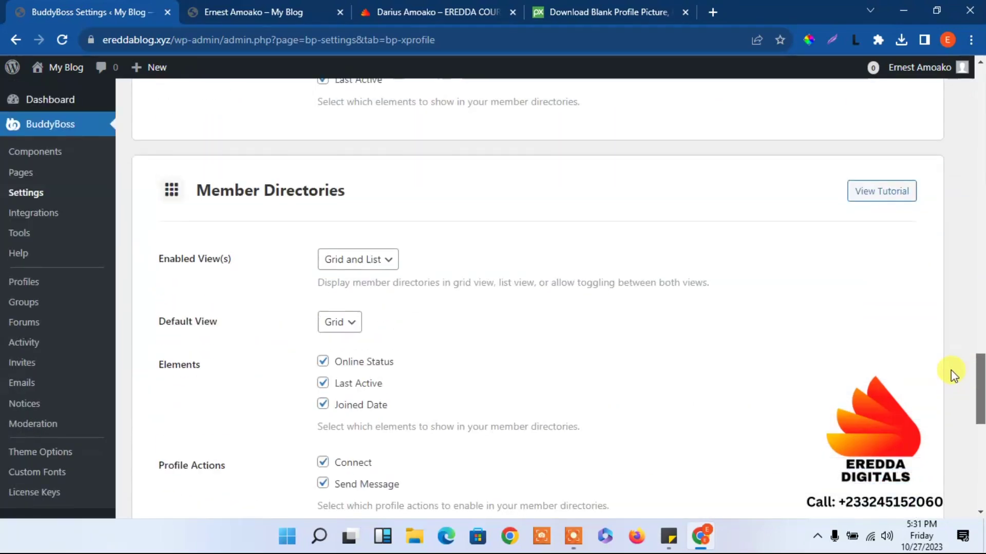
scroll(952, 380, "down", 3)
scroll(952, 385, "up", 3)
scroll(951, 388, "down", 3)
left_click(391, 409)
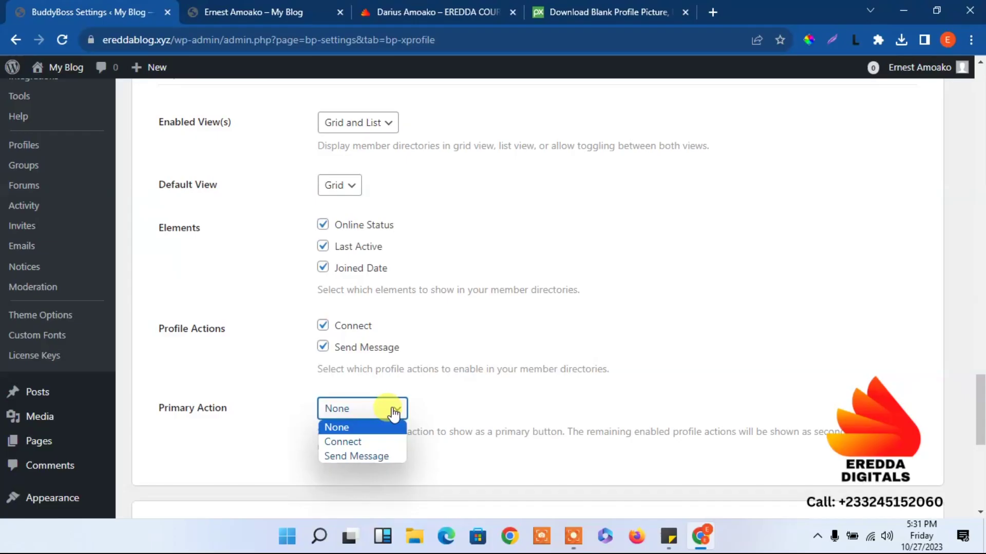
left_click(528, 369)
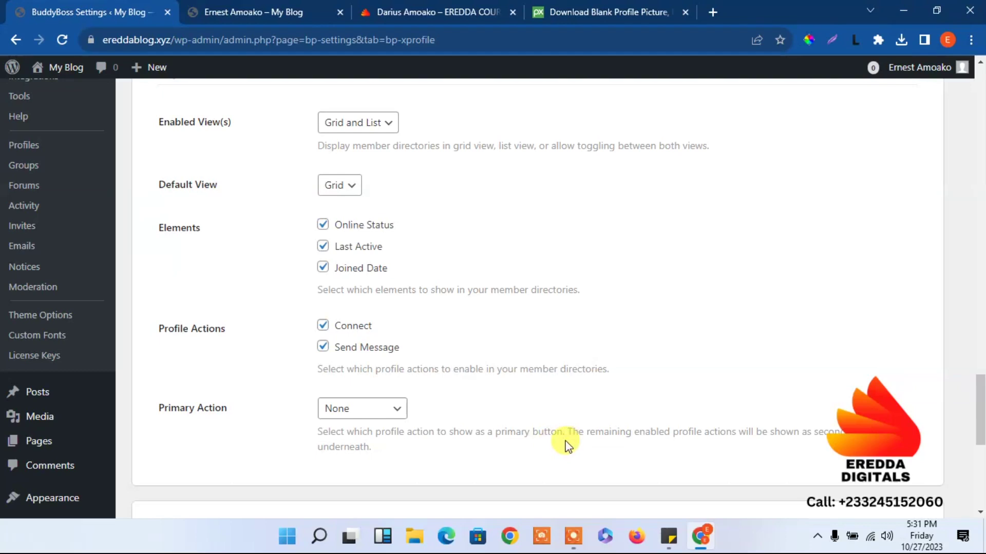
left_click(388, 410)
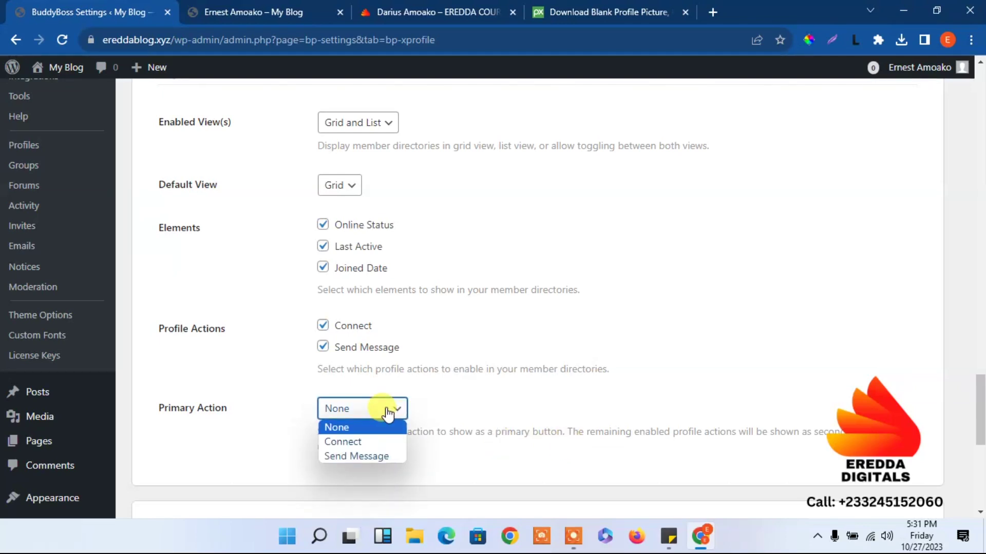
left_click(356, 442)
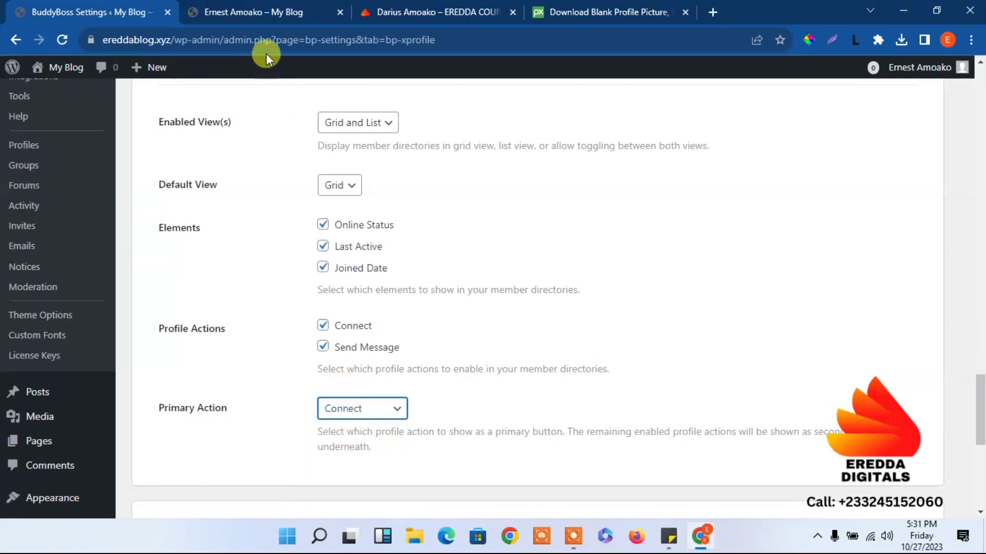
- Look through the member profile page for the primary action button and return to the profile settings
left_click(252, 6)
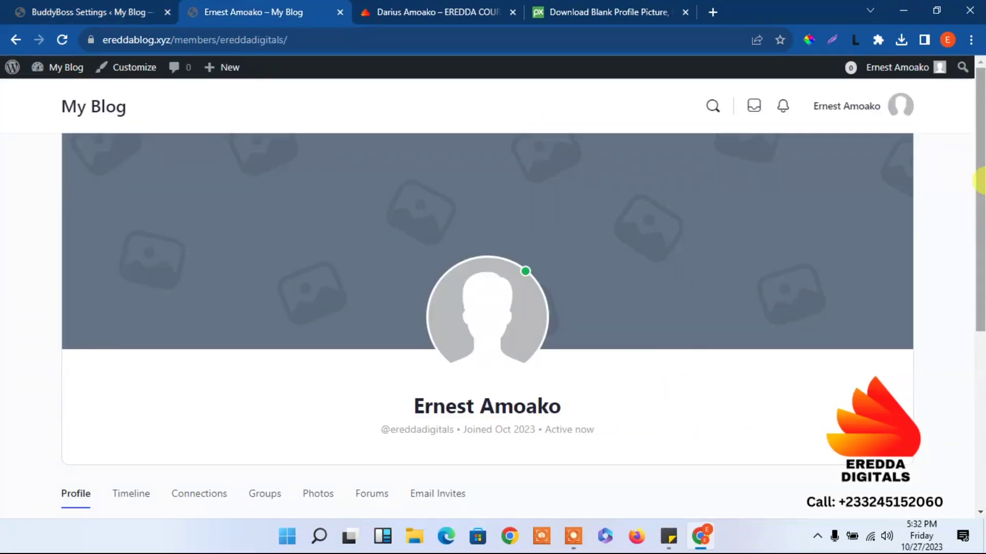
left_click_drag(980, 264, 979, 363)
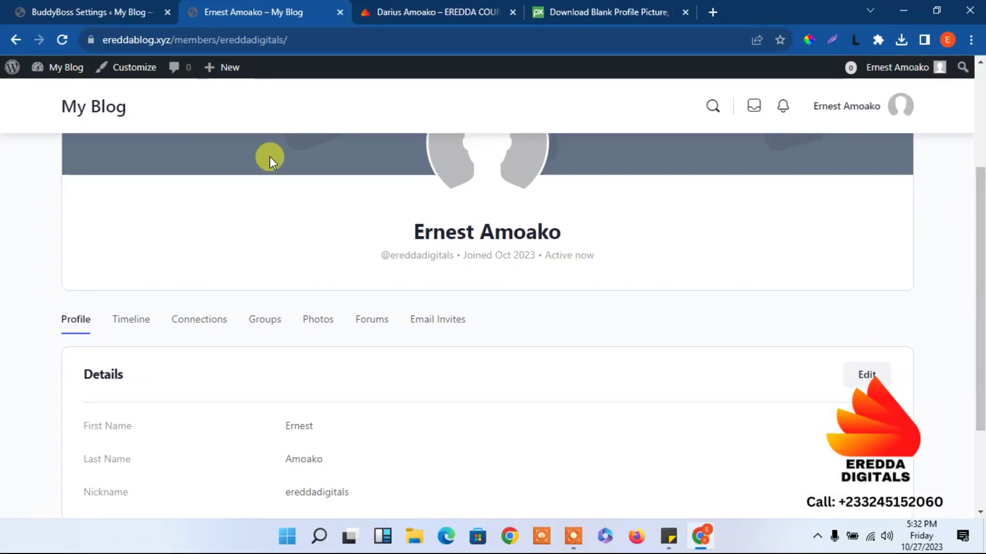
left_click(90, 6)
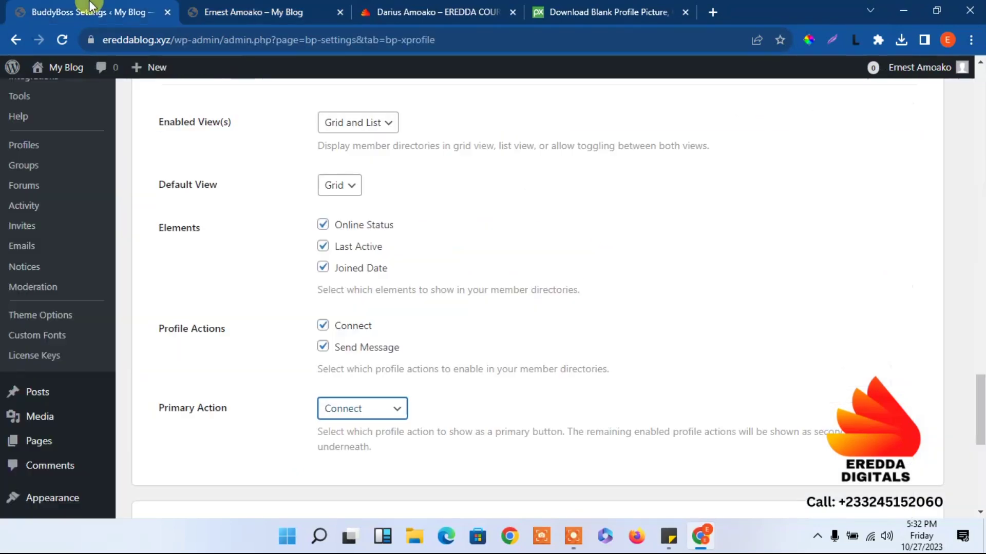
- Switch the member directories' Primary Action to None and back to Connect, and save the profile settings
left_click(378, 408)
left_click(347, 429)
left_click(354, 409)
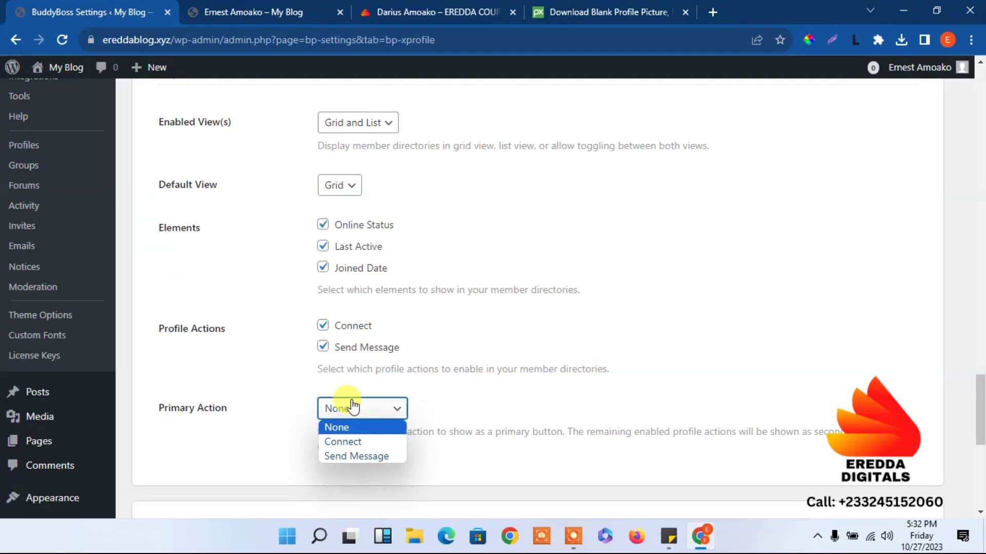
left_click(348, 441)
left_click_drag(981, 378, 980, 439)
left_click(165, 441)
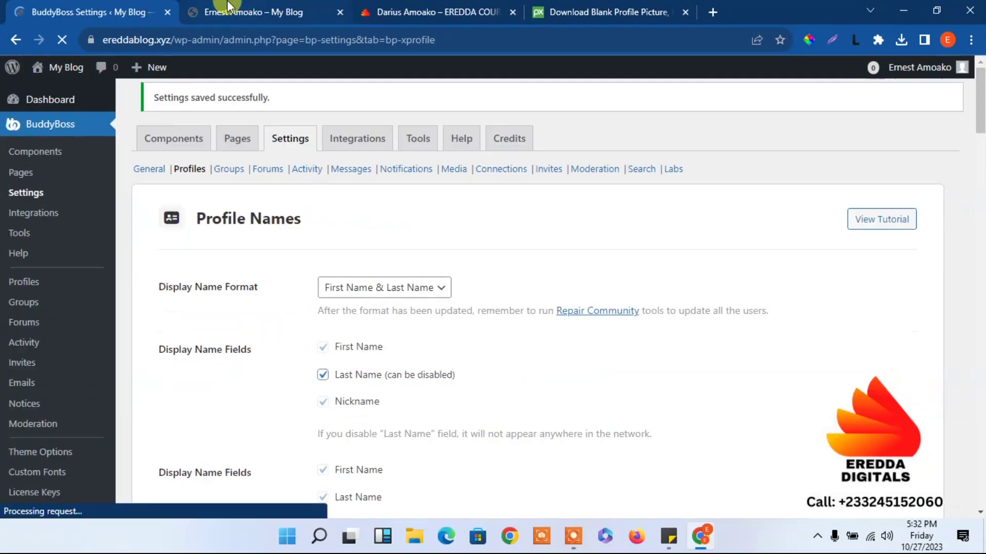
- Reload the member profile page to check the effect of the saved Primary Action
left_click(227, 9)
left_click(63, 40)
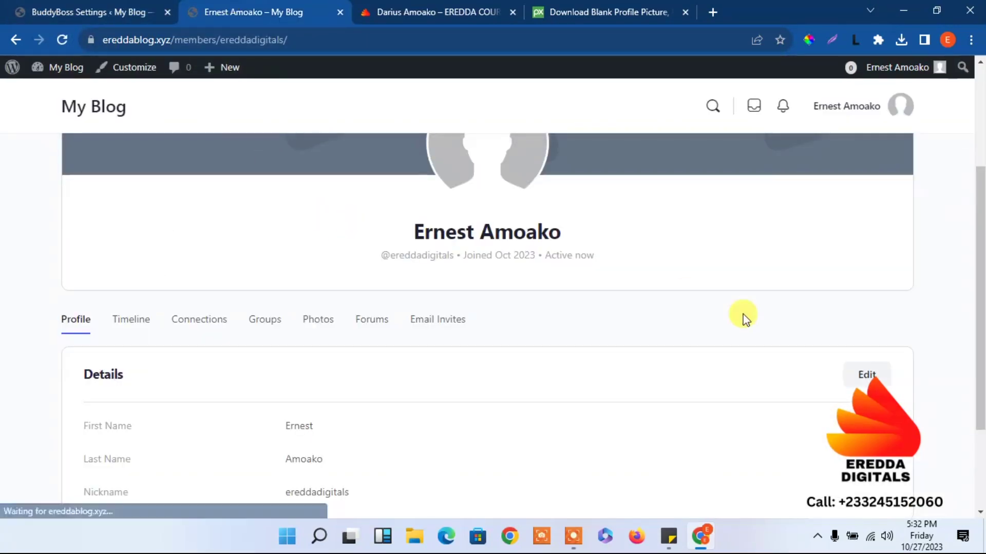
left_click(63, 32)
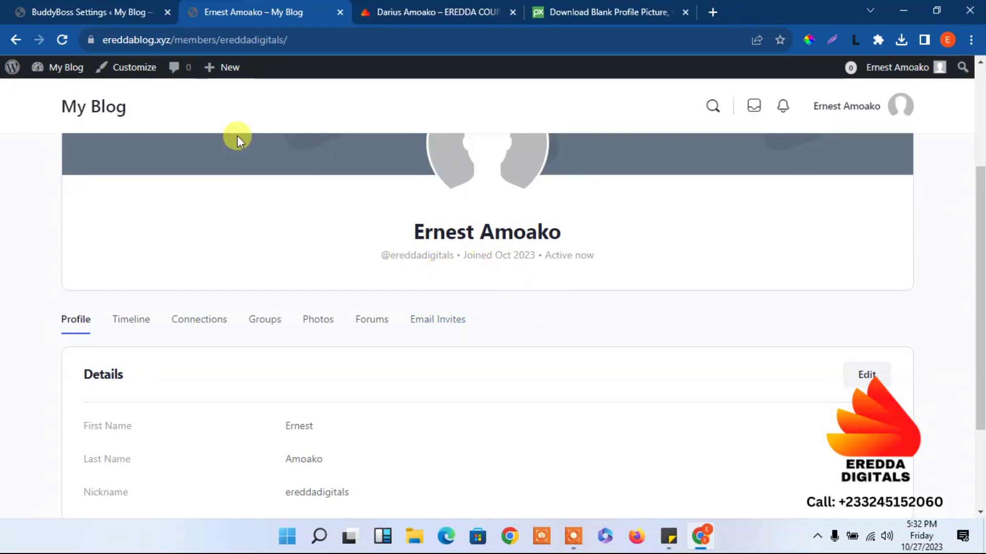
- Review the Profile Types and Profile Search options at the end of the profile settings
left_click(77, 10)
left_click_drag(978, 88, 943, 454)
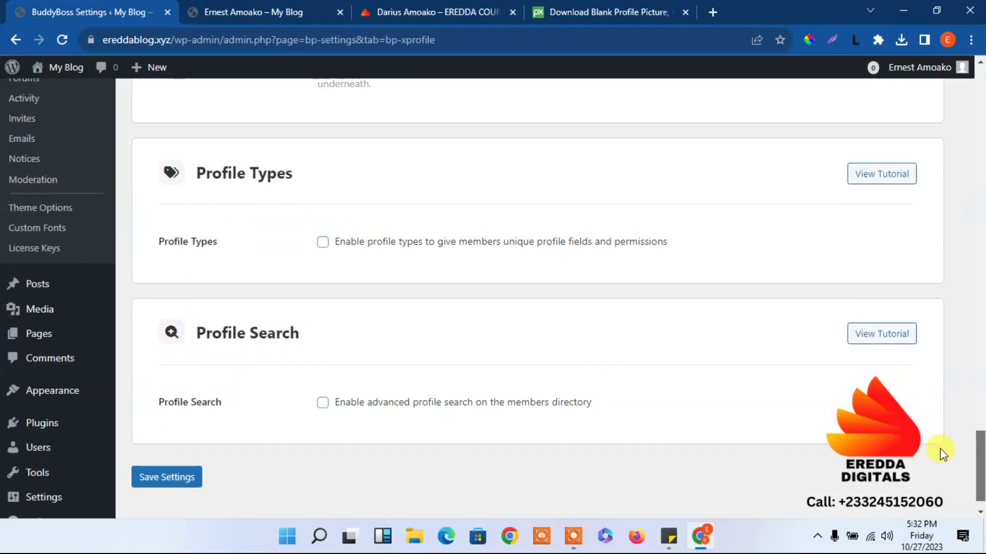
scroll(941, 449, "up", 3)
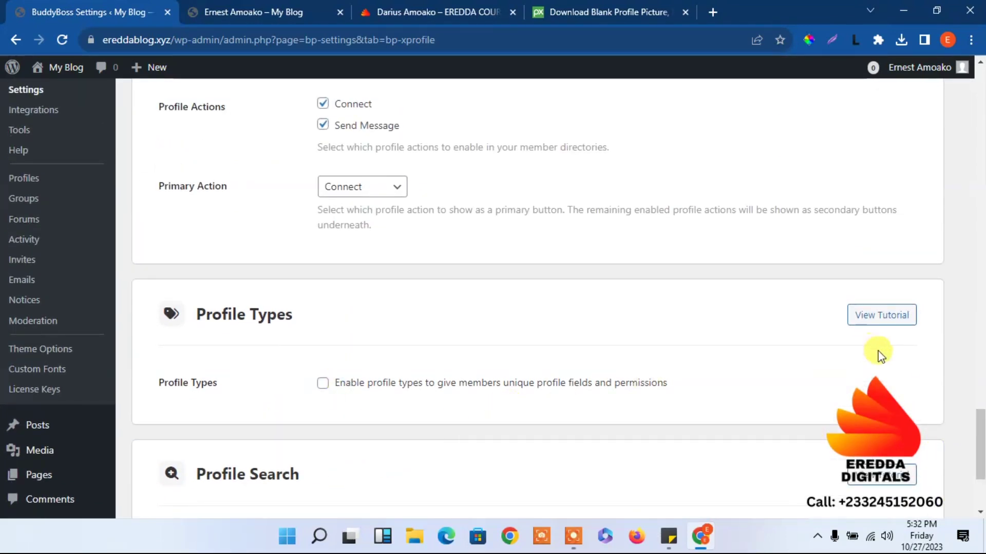
scroll(981, 442, "down", 3)
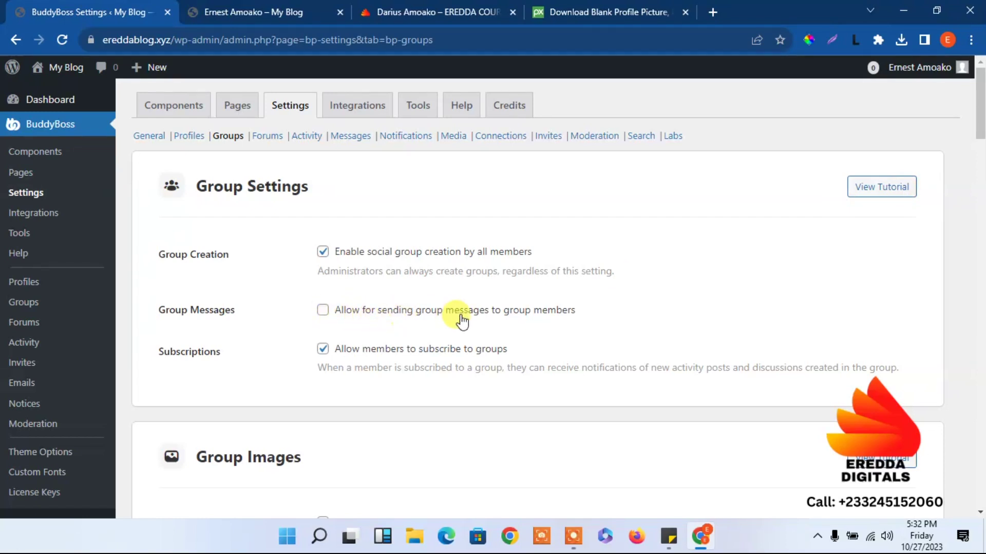
- In the Groups settings, allow sending group messages to group members and set the Default Group Avatar to Legacy
left_click(323, 310)
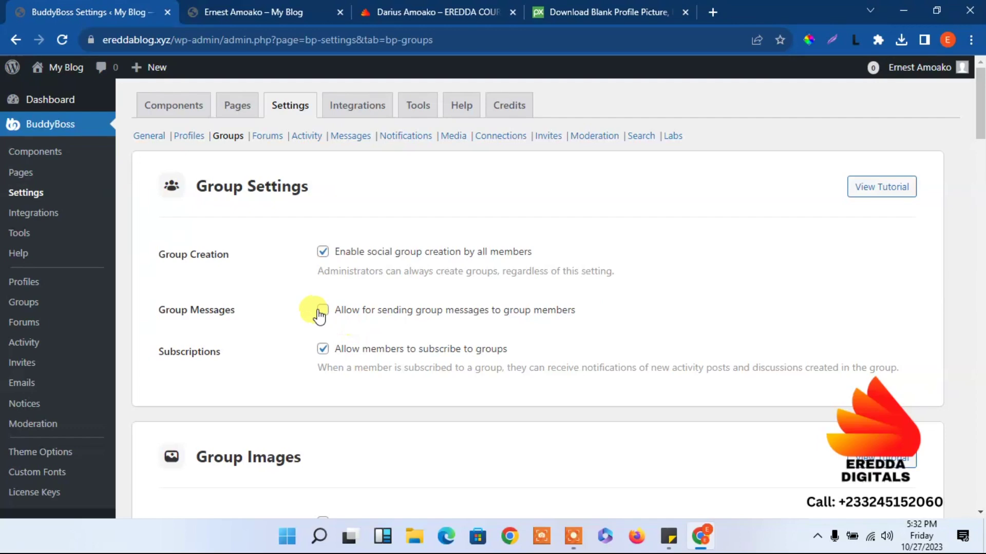
mouse_move(981, 97)
left_mouse_down()
mouse_move(981, 131)
mouse_move(975, 97)
left_mouse_up()
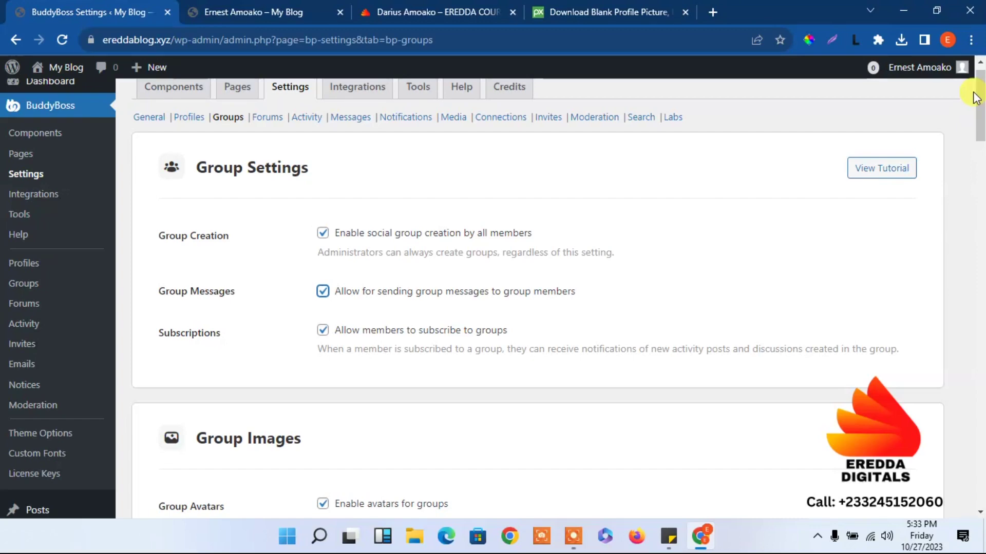
left_click_drag(976, 97, 981, 157)
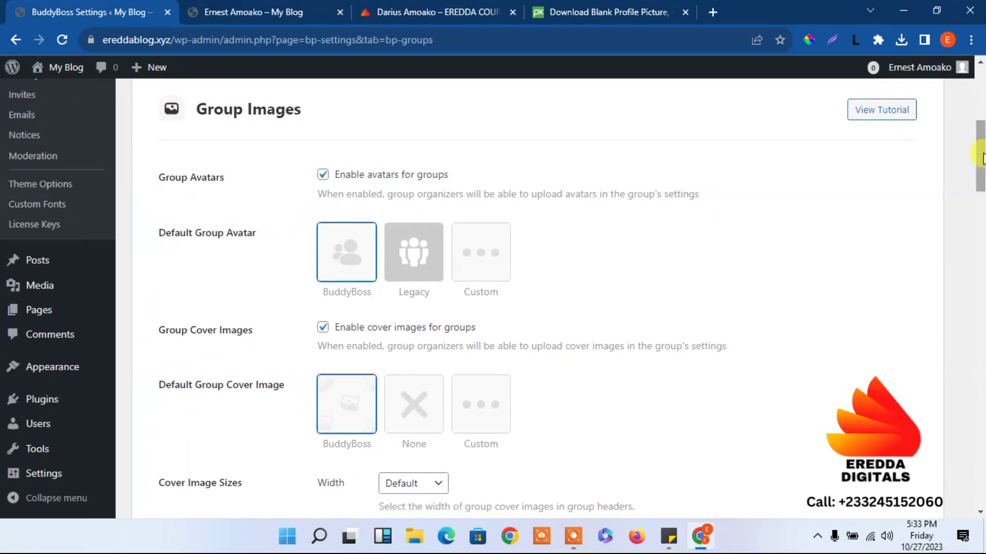
left_click(412, 255)
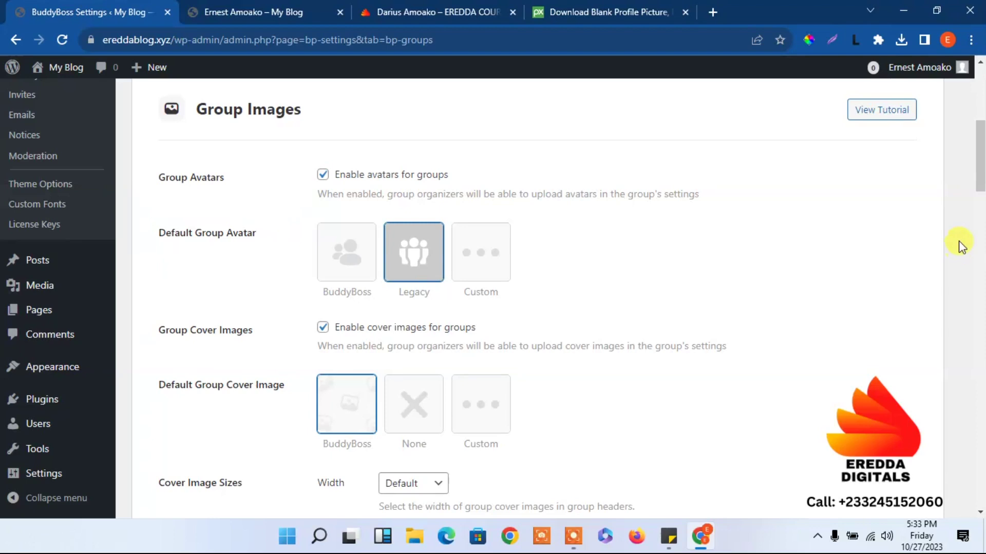
scroll(981, 182, "down", 1)
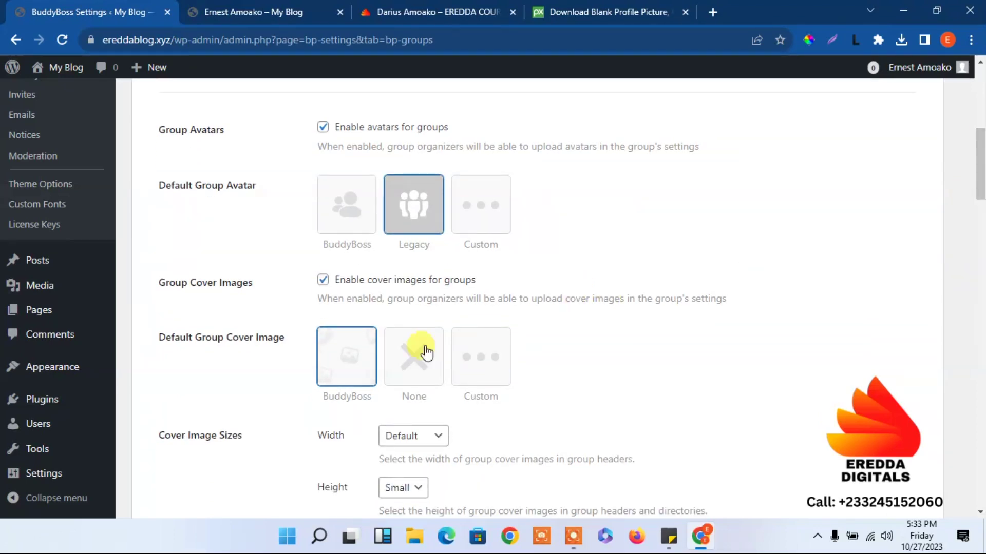
- Set the group cover image height to Large in the Groups settings
scroll(980, 170, "down", 4)
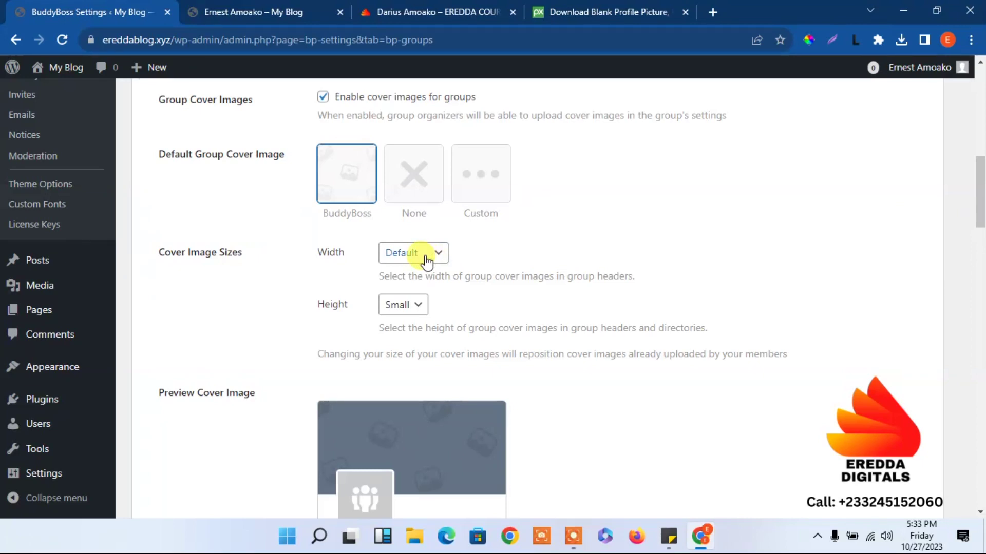
left_click(403, 305)
left_click(402, 337)
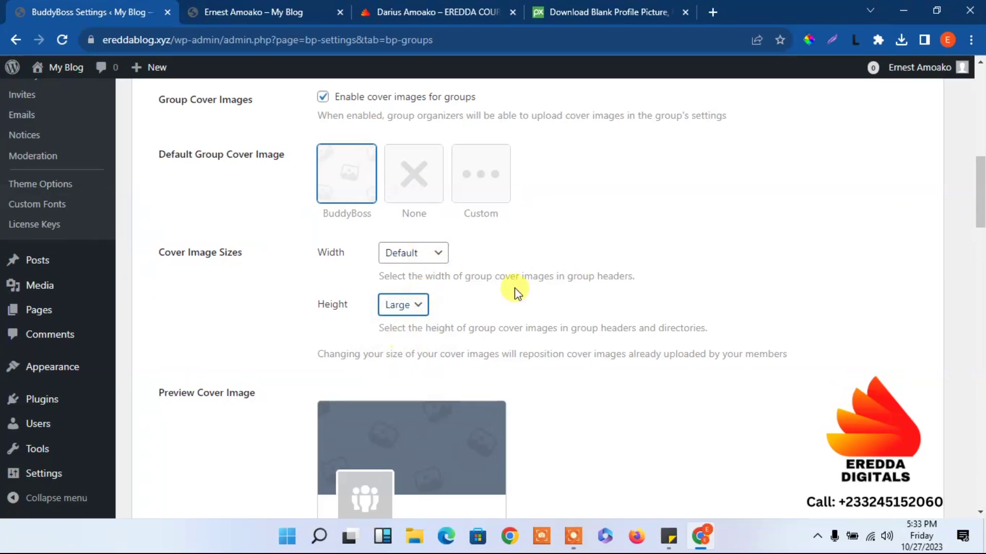
- Set the group Header Style and the Group Directories Grid Style to Centered
left_click_drag(980, 196, 980, 272)
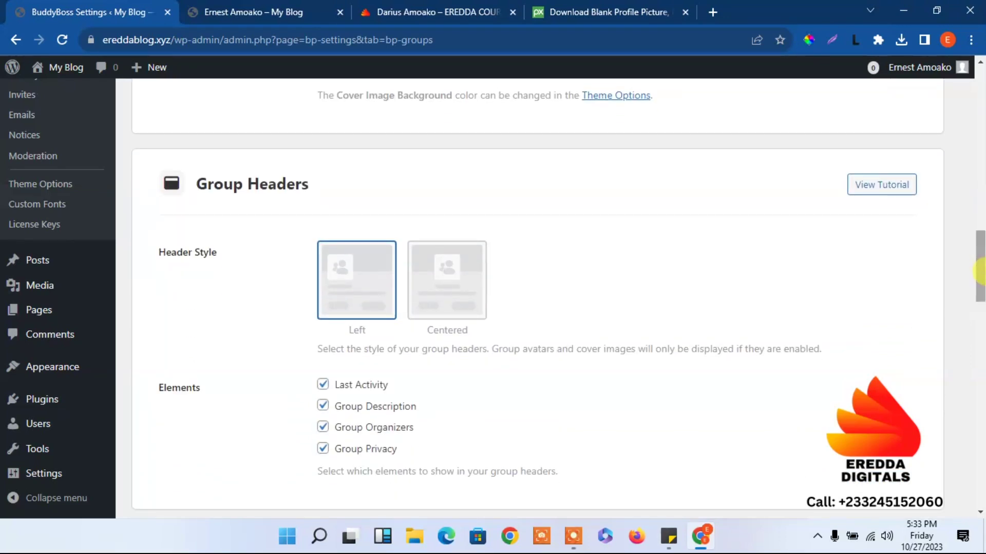
left_click(463, 272)
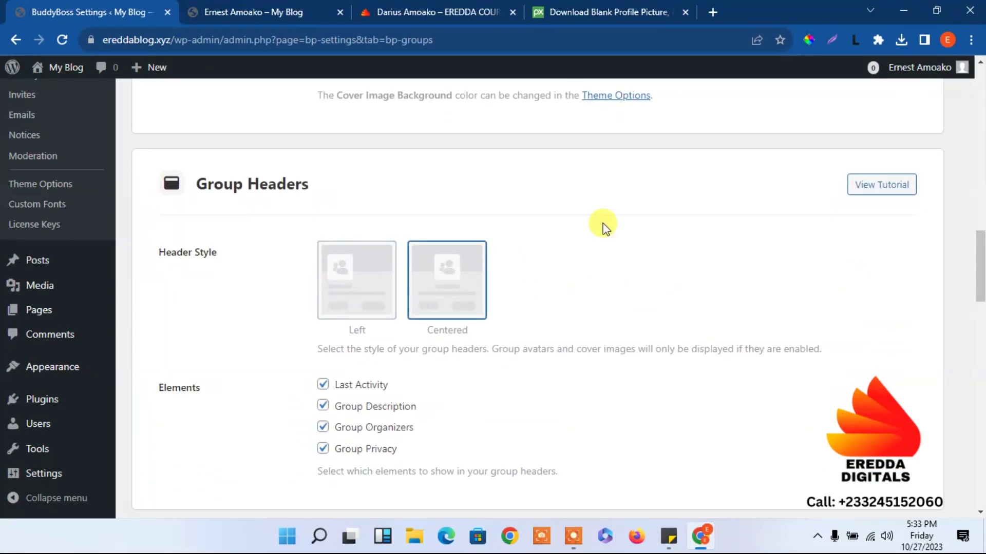
left_click_drag(977, 264, 975, 331)
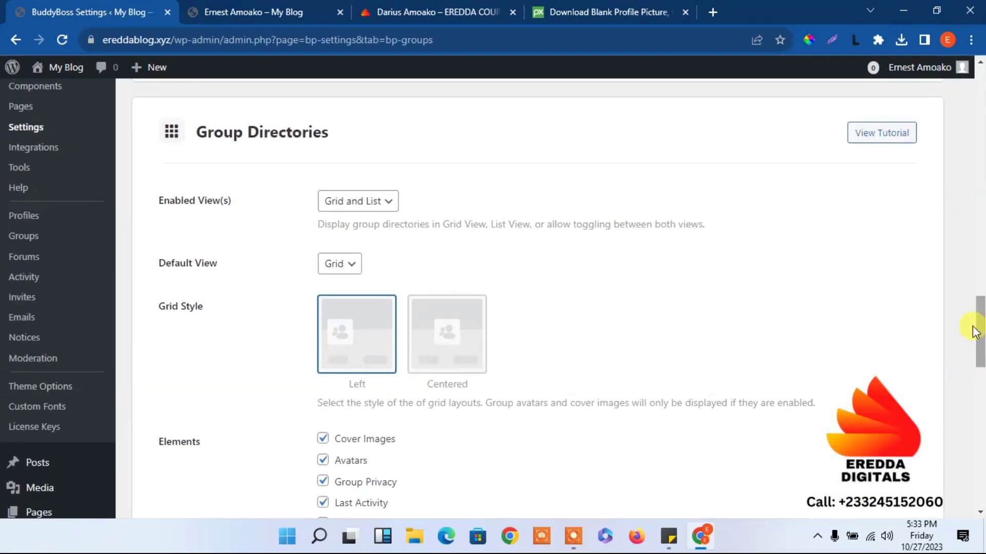
left_click(417, 326)
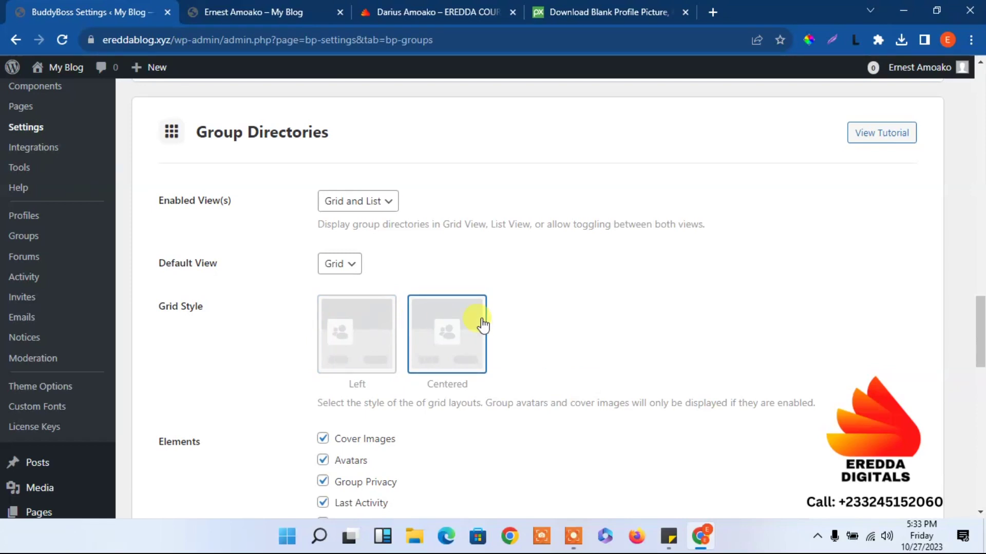
- Check the Create Groups and Join Groups access choices, and save the group settings, accepting the cover image size change
left_click_drag(979, 310, 977, 390)
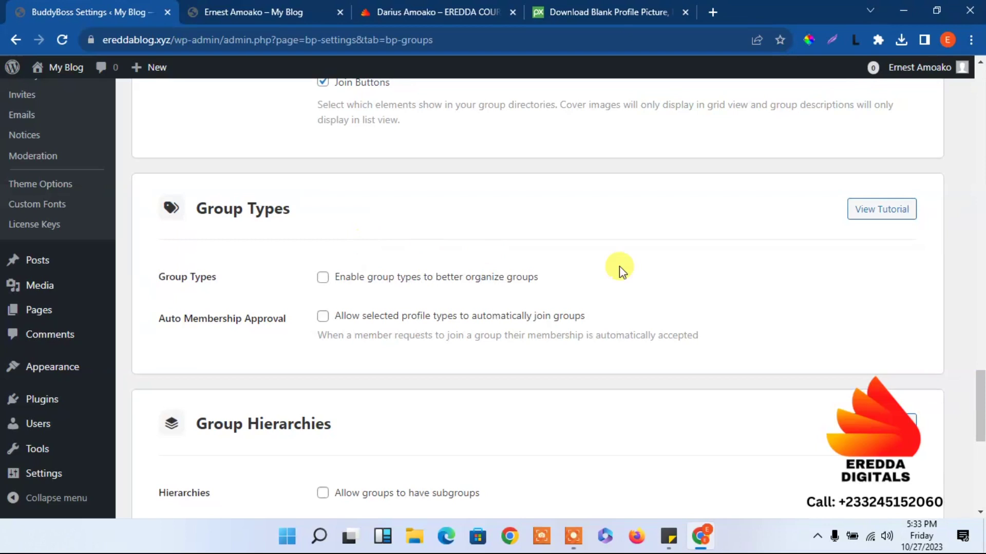
left_click_drag(978, 393, 978, 452)
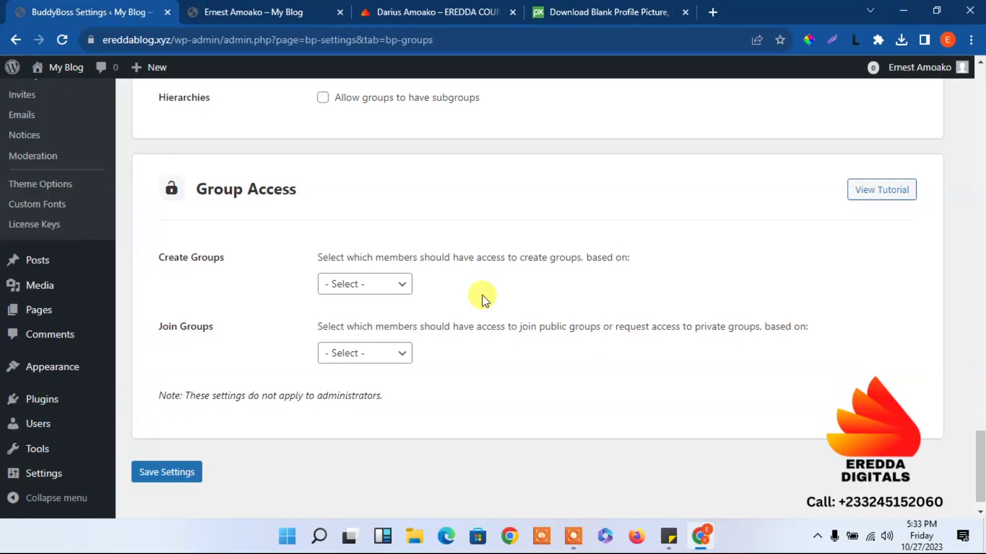
left_click(361, 284)
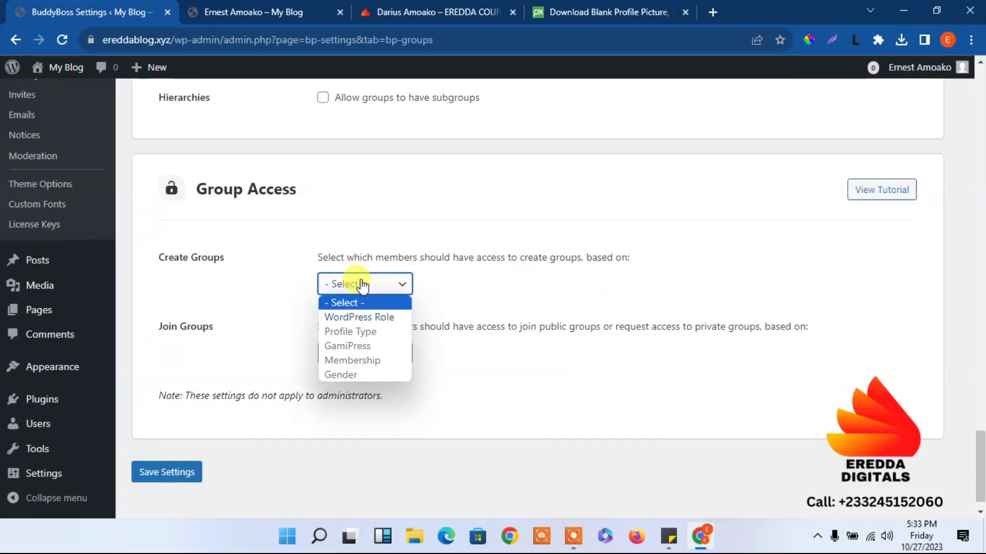
left_click(519, 295)
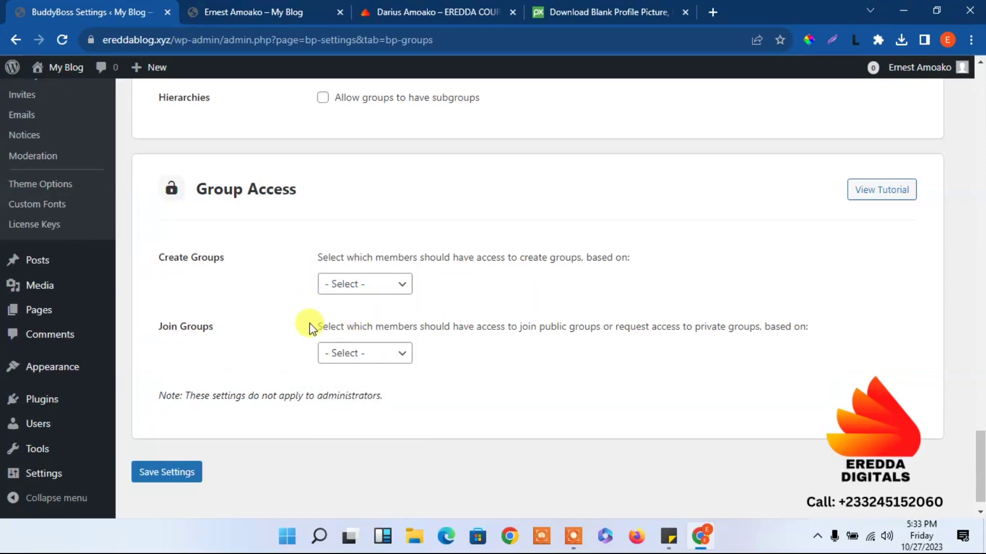
left_click(386, 354)
left_click(503, 365)
left_click(343, 355)
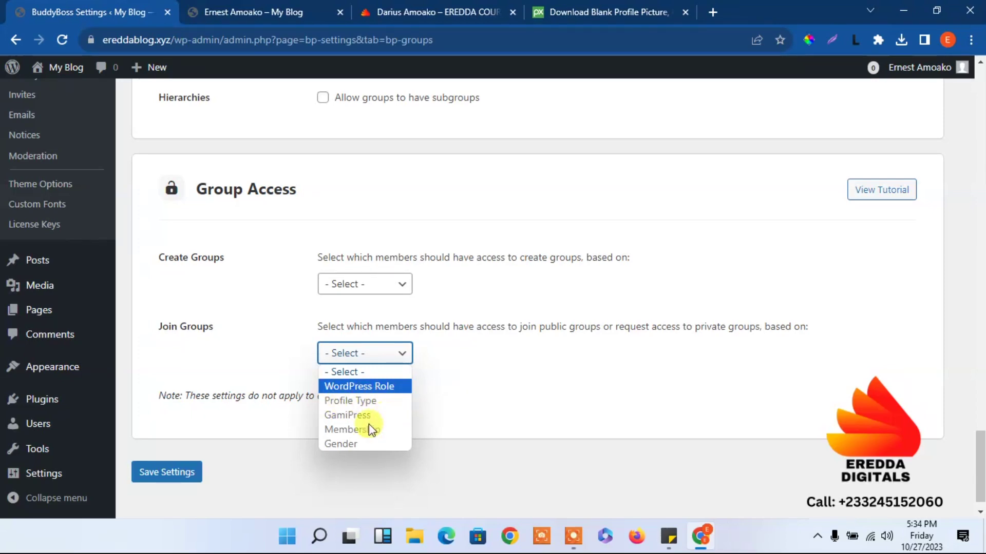
left_click(585, 390)
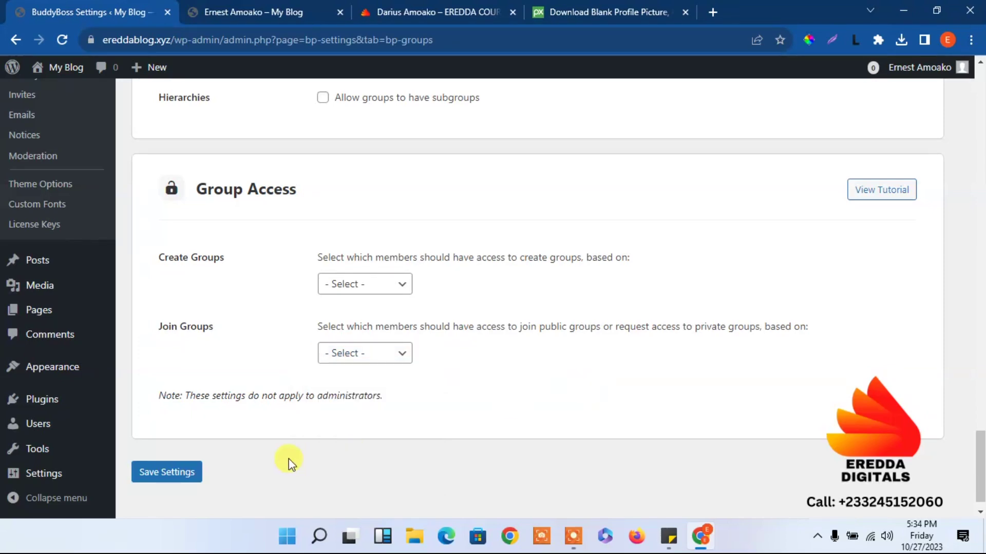
left_click(167, 477)
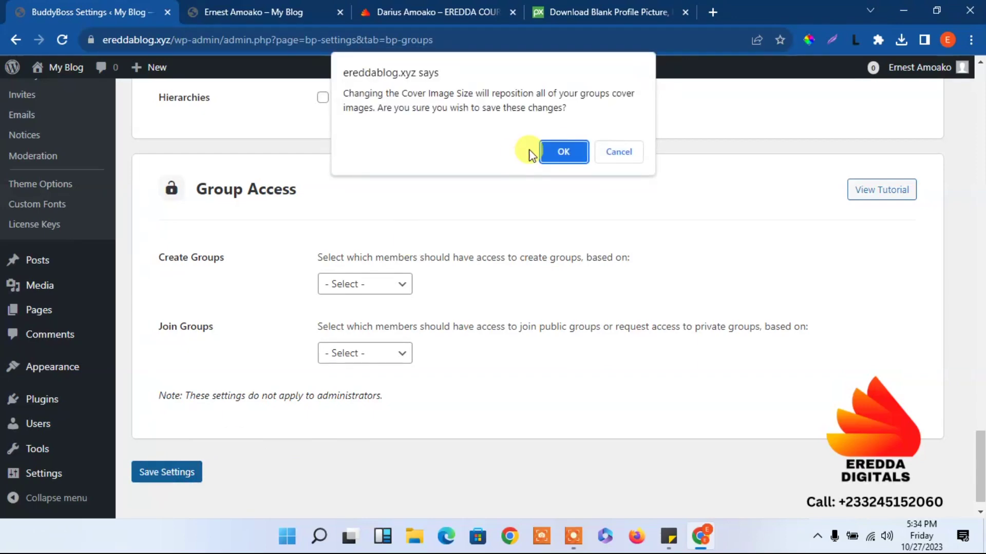
left_click(564, 153)
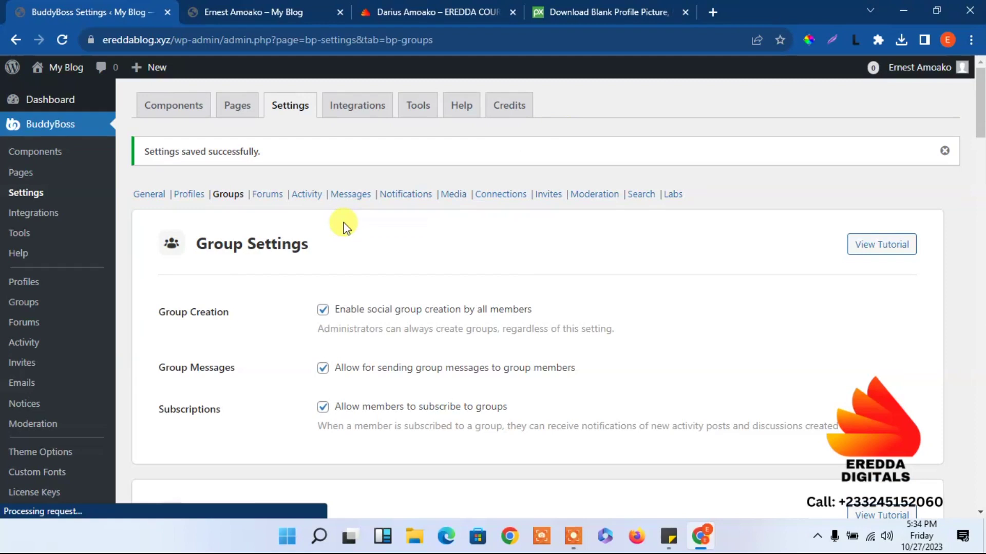
- Review the Forum Settings and Forum Features options, and save the forum settings
left_click(269, 195)
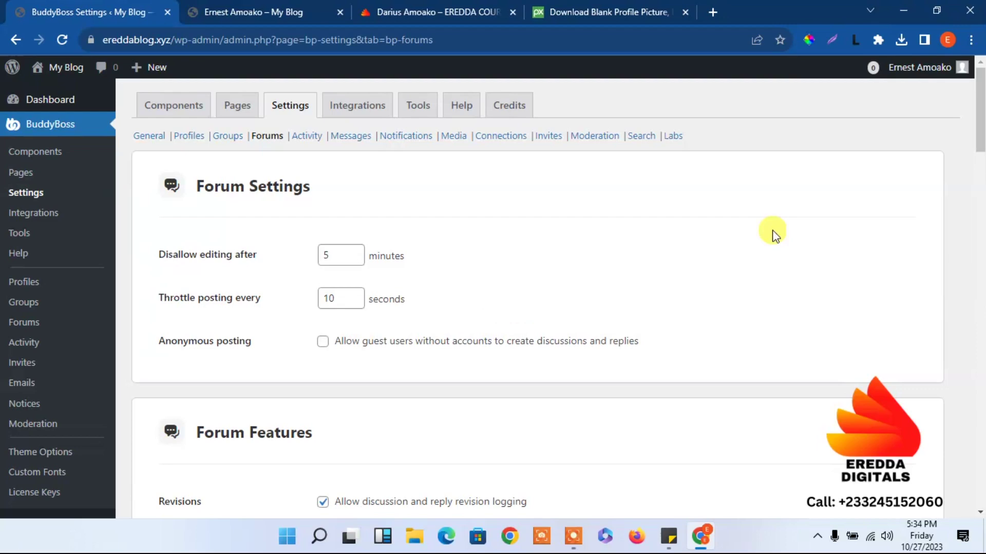
left_click_drag(980, 106, 939, 171)
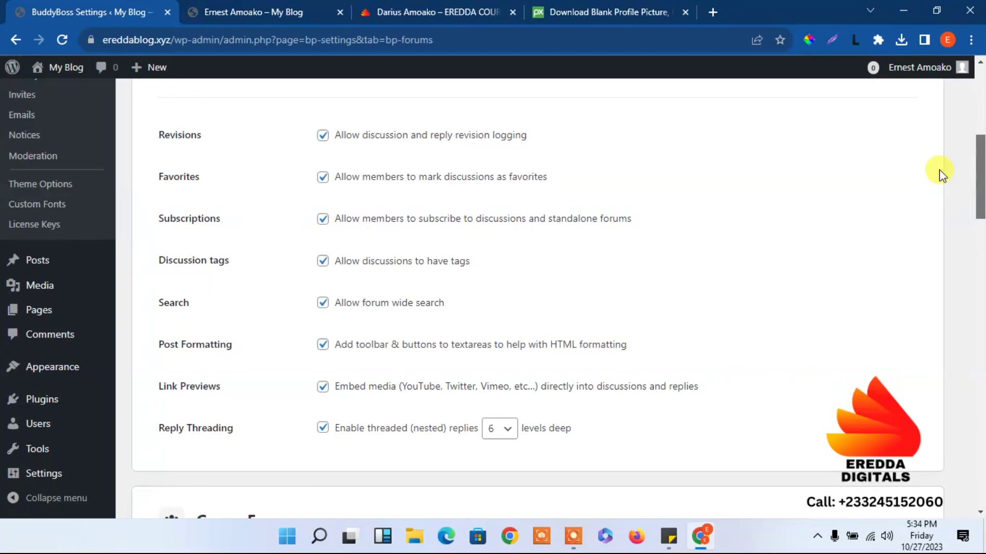
left_click_drag(939, 171, 968, 508)
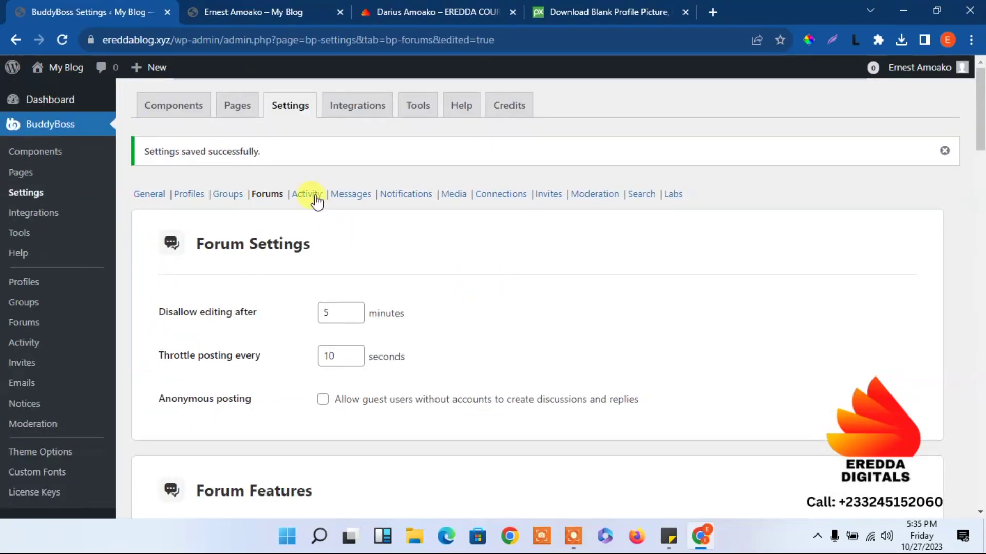
- In the Activity settings, allow members to edit their activity posts and comments, keeping the edit duration at Forever
left_click(308, 194)
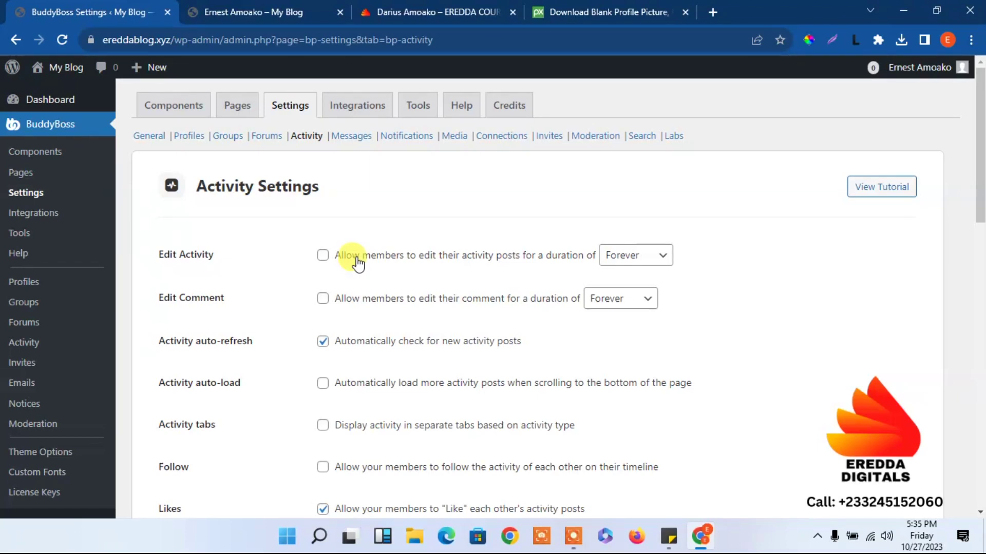
left_click(324, 256)
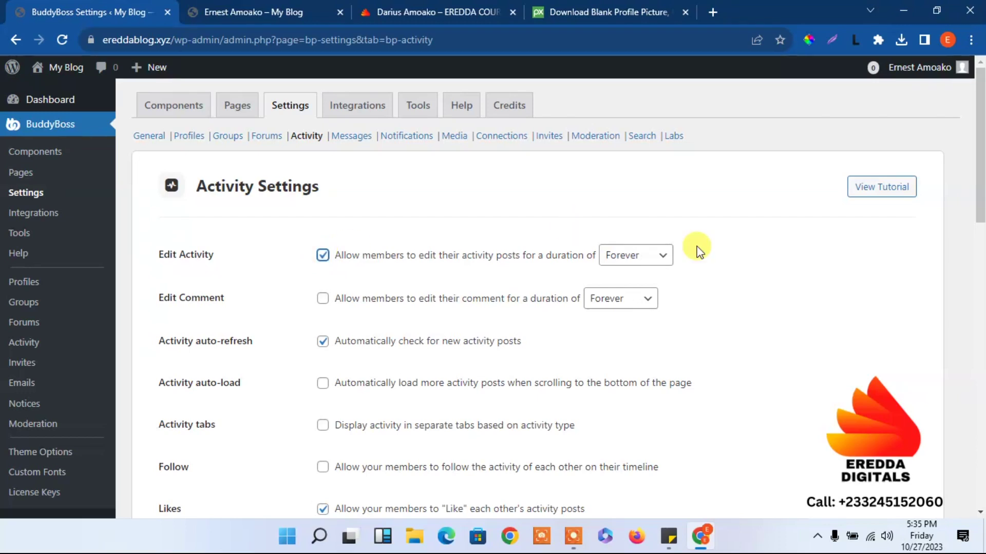
left_click(654, 257)
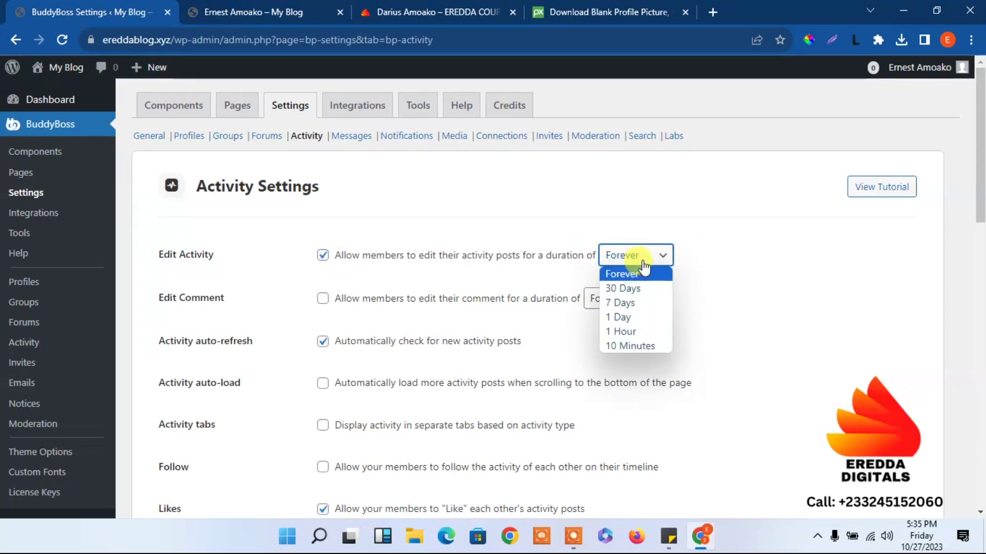
left_click(559, 223)
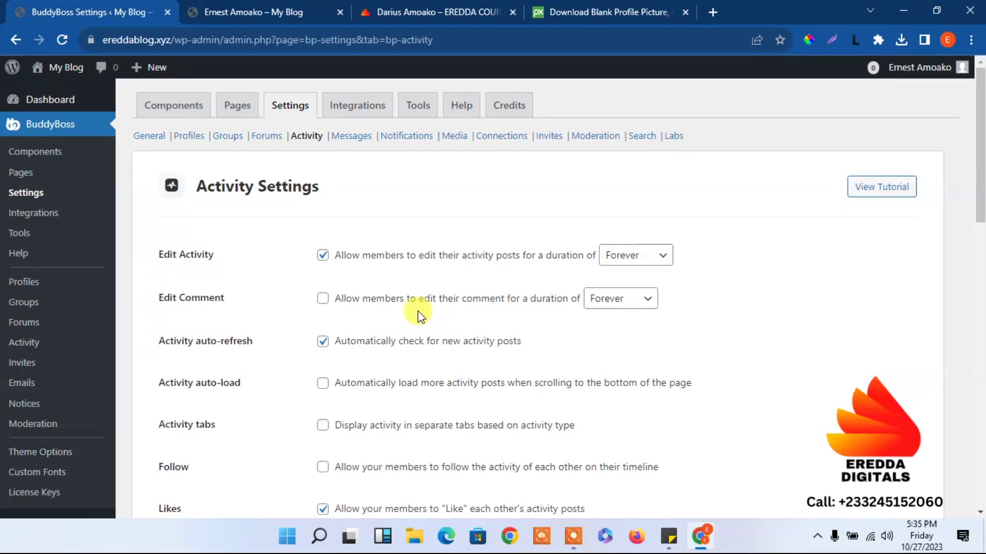
left_click(322, 300)
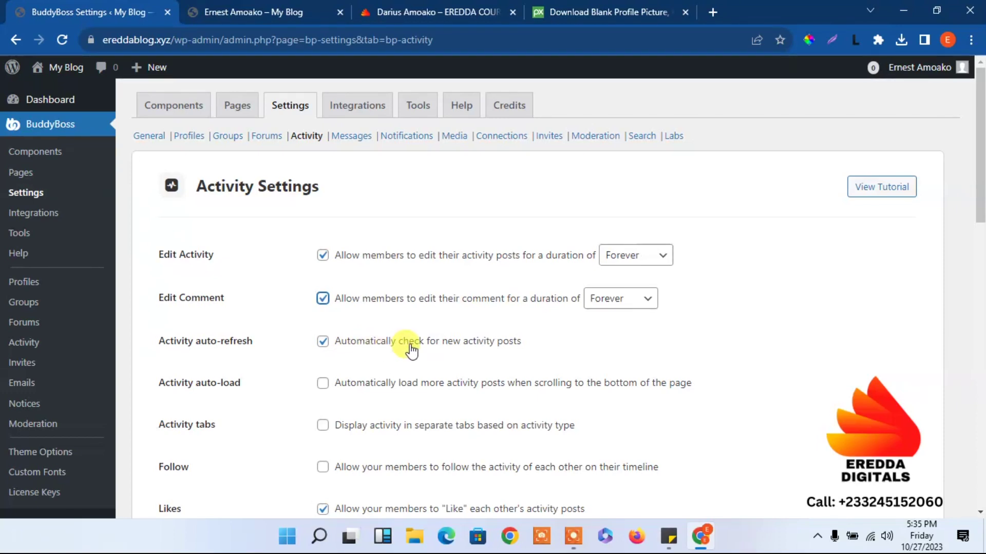
- Switch to the EREDDA Course Community site and examine how its news feed loads more activity posts
left_click(433, 6)
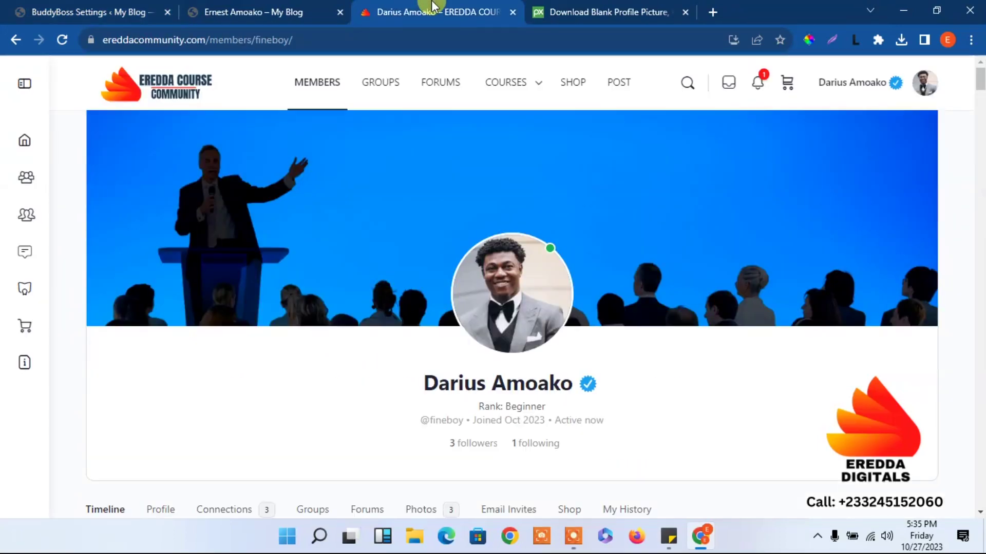
left_click(191, 91)
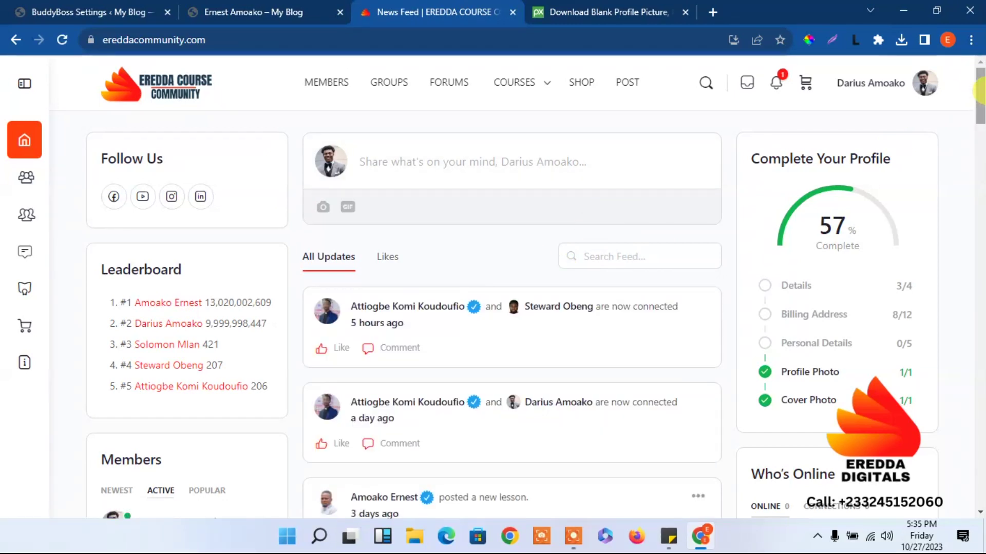
left_click_drag(981, 92, 982, 218)
left_click_drag(981, 257, 970, 532)
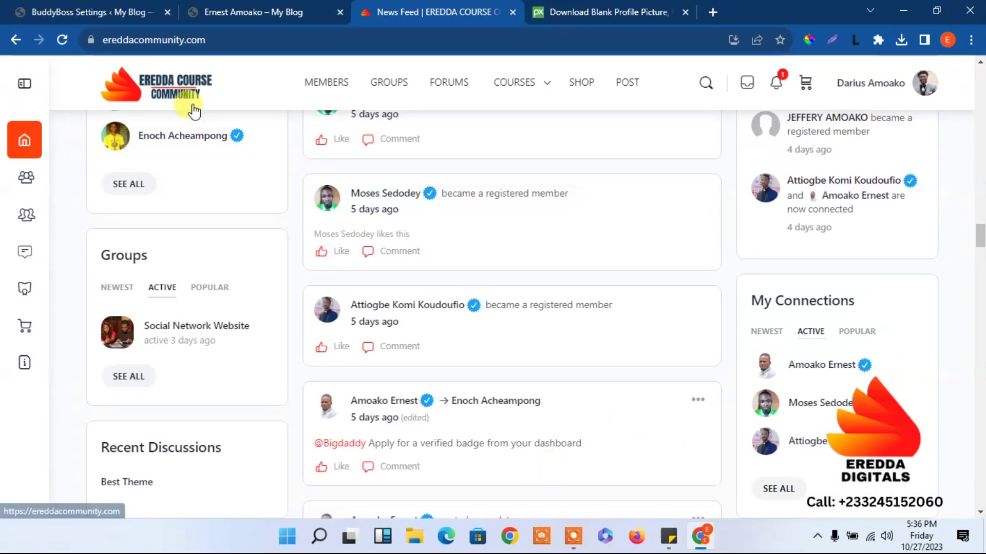
- Back in the blog's Activity settings, enable Activity auto-load and allow members to follow each other's activity
left_click(92, 12)
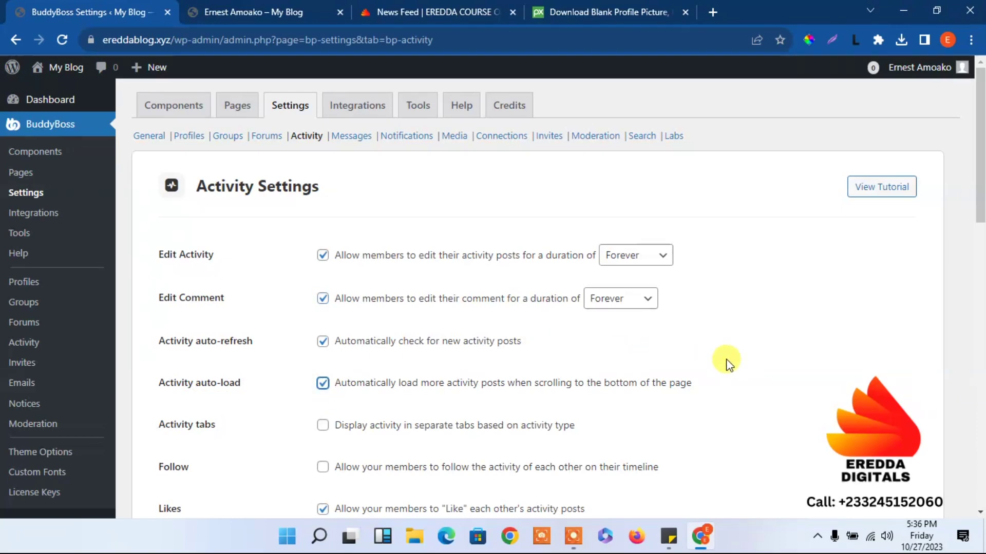
scroll(485, 297, "down", 2)
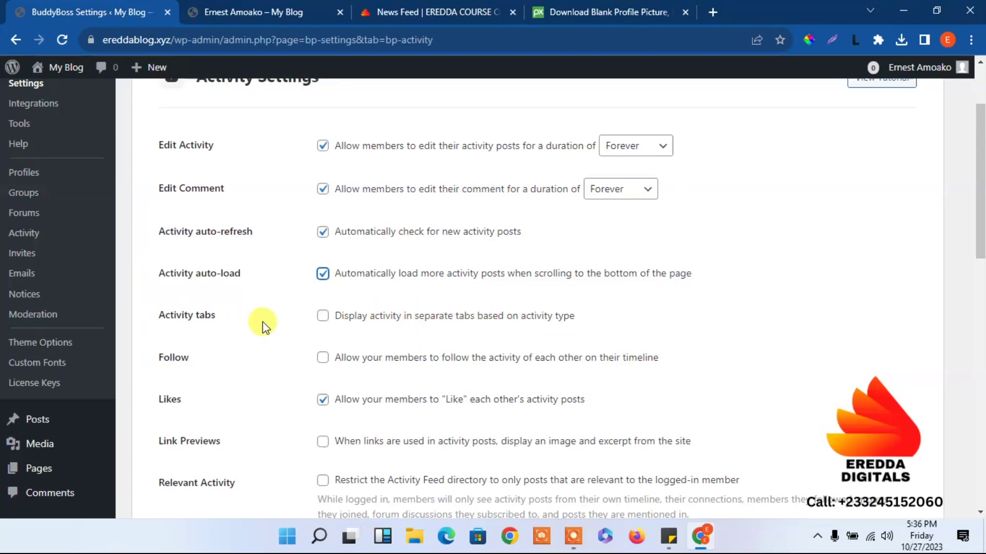
left_click(290, 13)
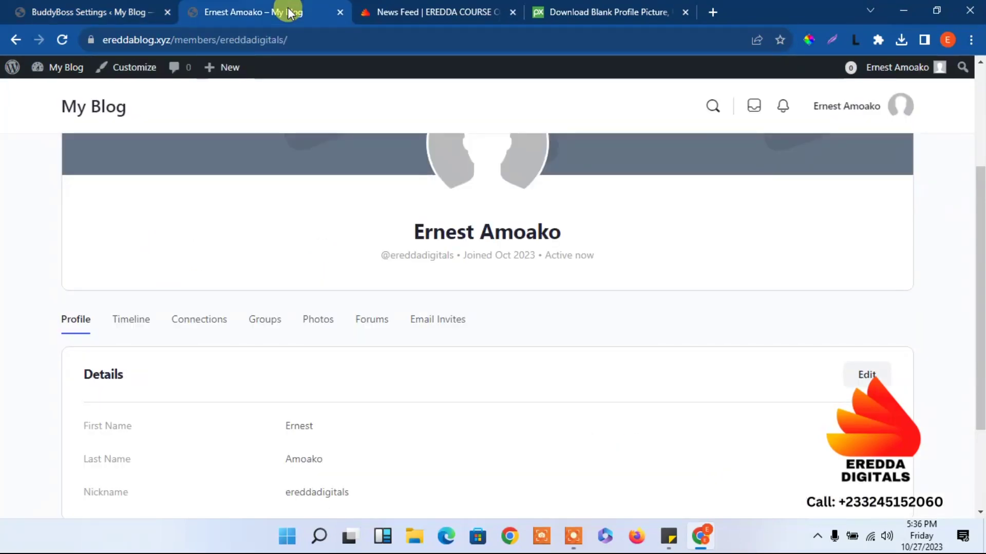
left_click(65, 7)
left_click(253, 7)
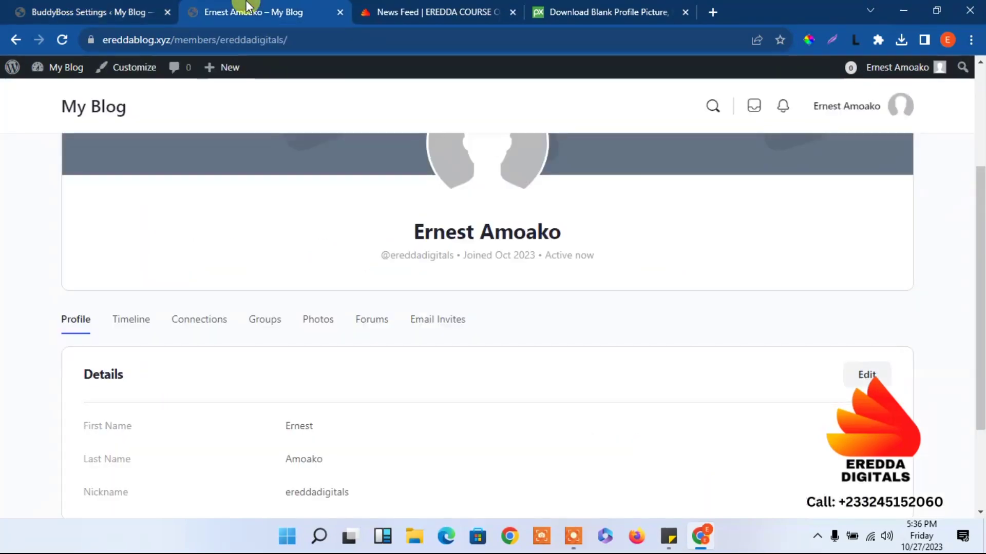
left_click(83, 6)
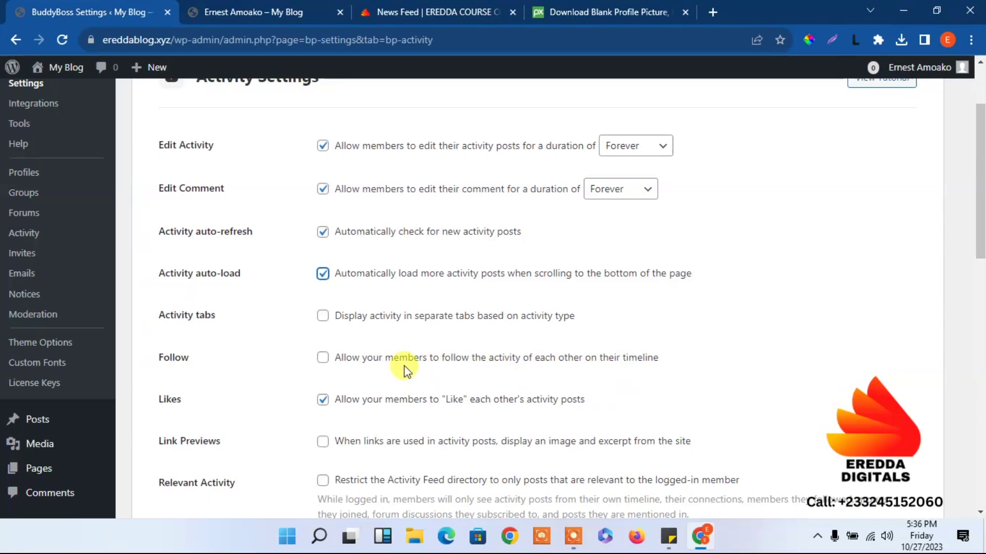
left_click(325, 359)
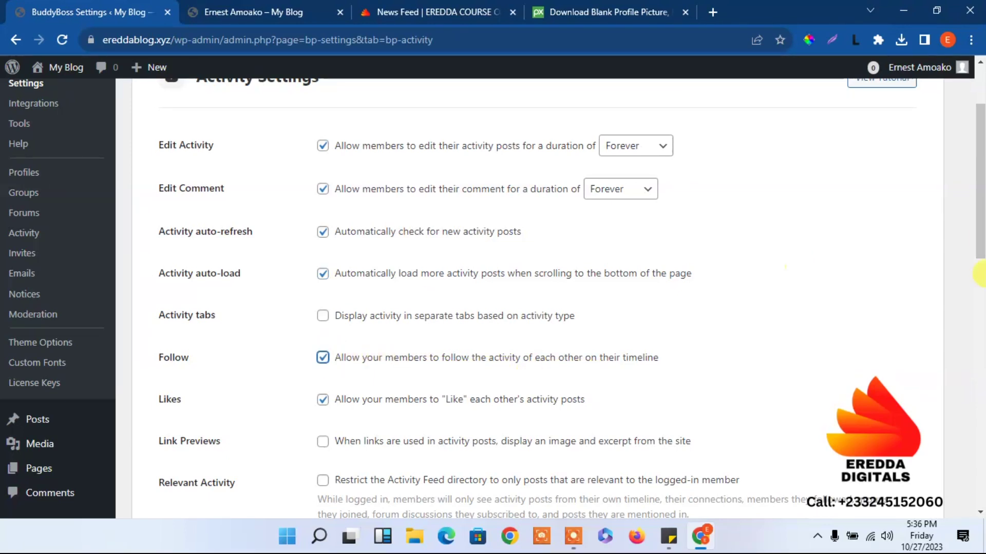
scroll(485, 305, "down", 3)
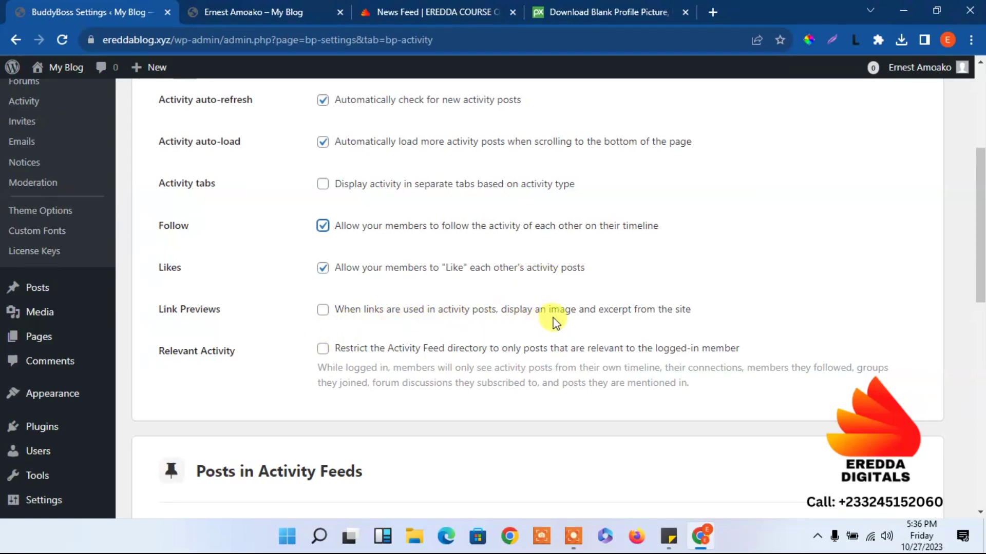
left_click(429, 12)
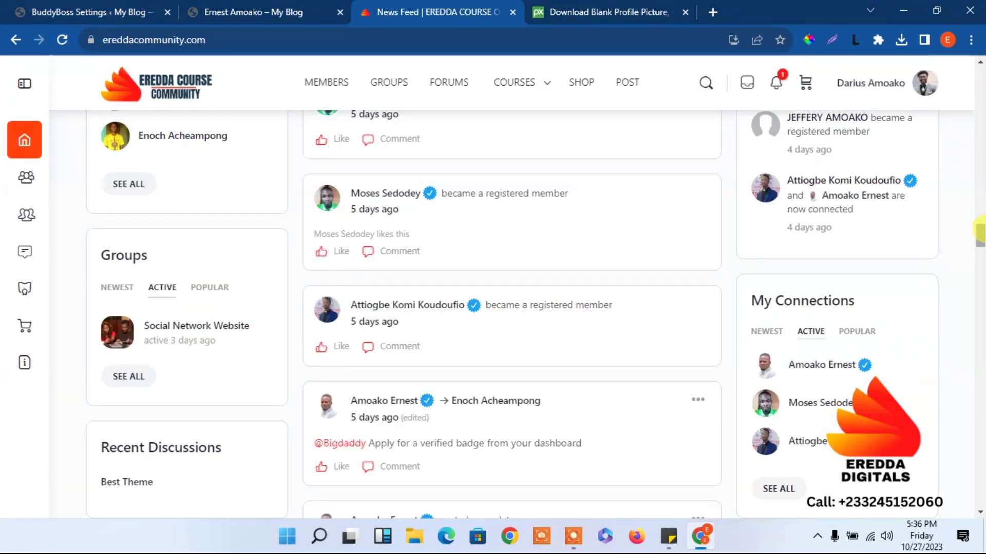
scroll(540, 154, "up", 15)
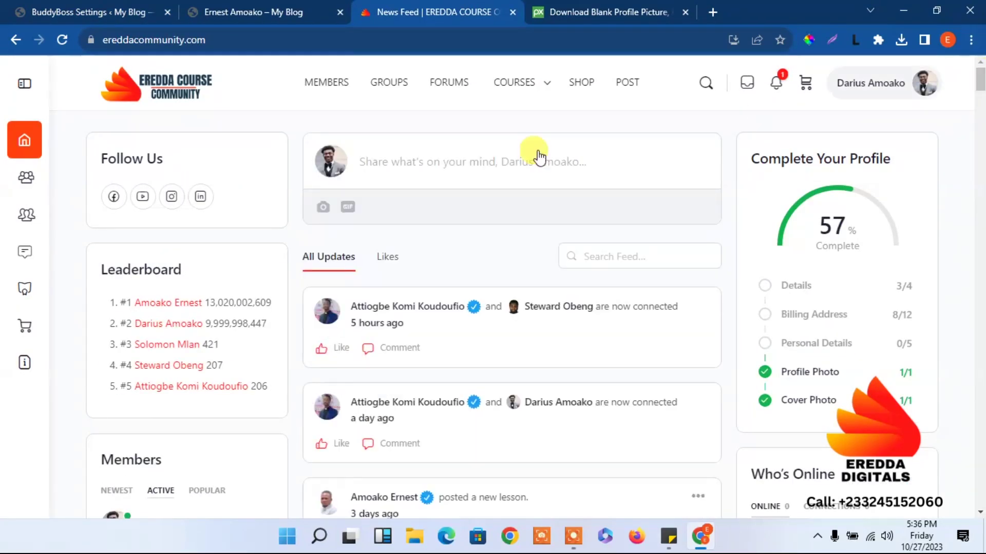
left_click(488, 166)
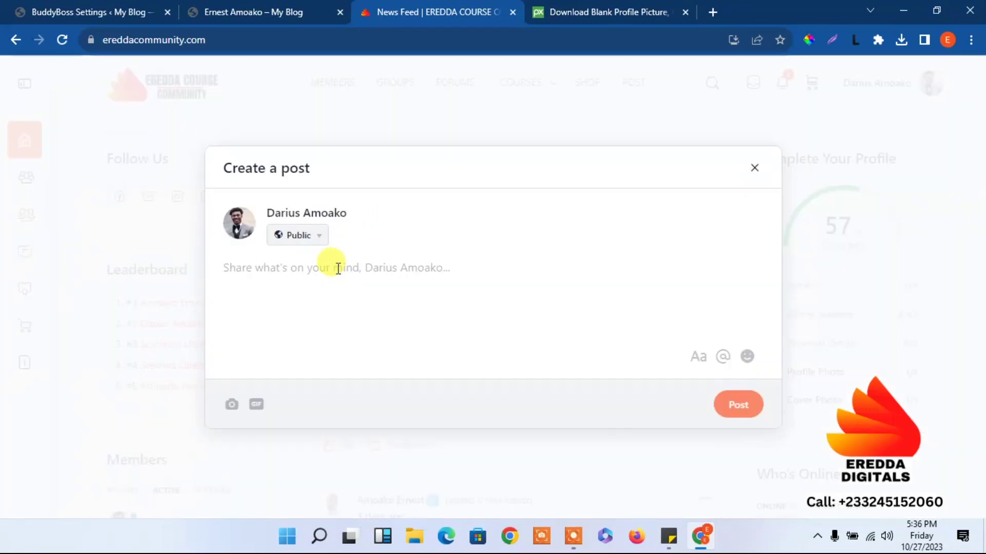
type("https://ereddahost.com")
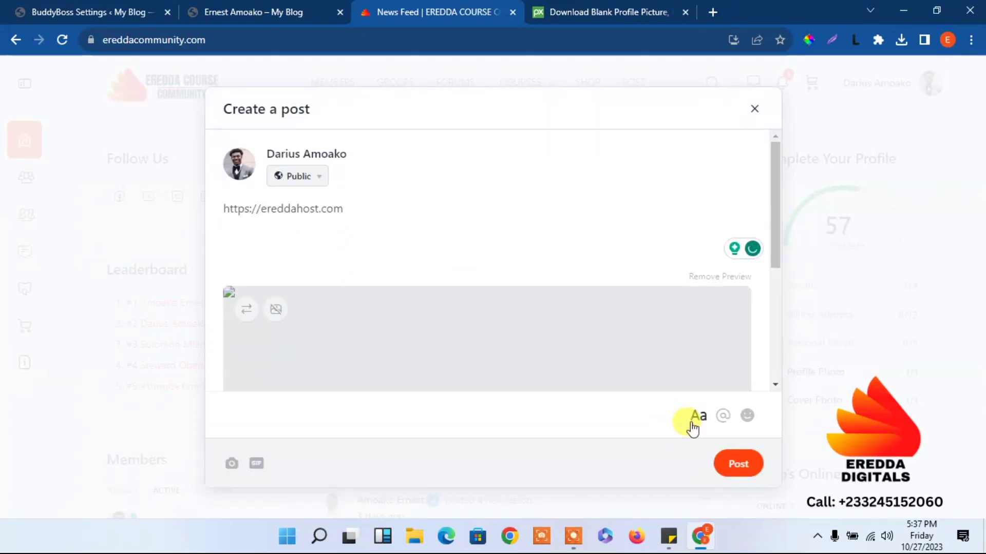
left_click_drag(776, 185, 286, 228)
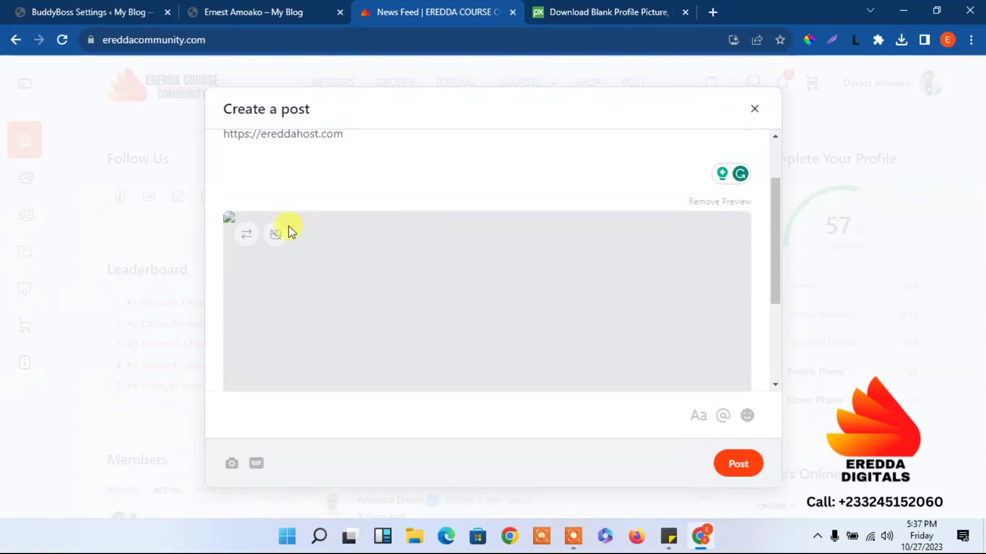
left_click(739, 465)
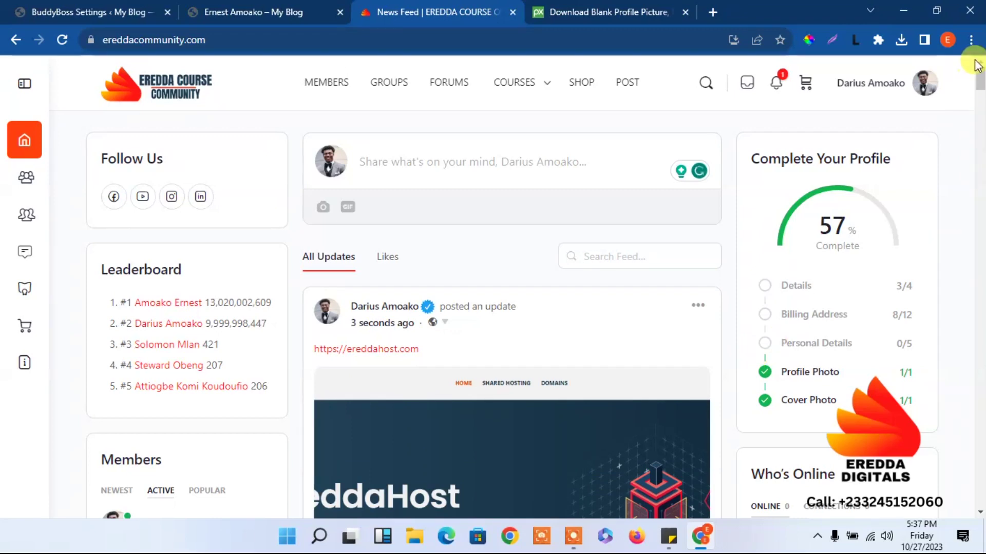
mouse_move(979, 80)
left_mouse_down()
mouse_move(979, 103)
mouse_move(979, 87)
left_mouse_up()
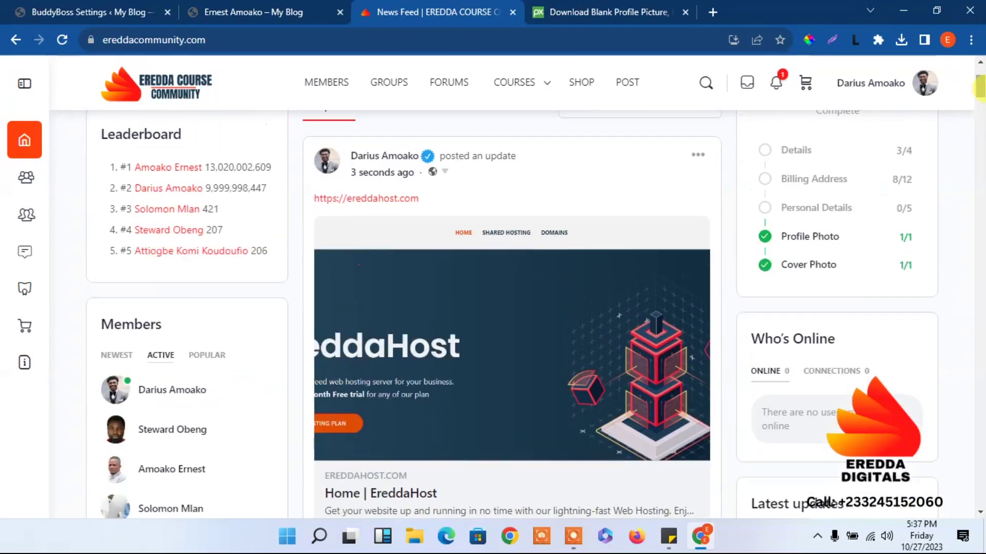
- Back in the blog's Activity settings, enable WordPress Posts in activity feeds and allow WordPress Post comments in the activity feed
left_click(100, 7)
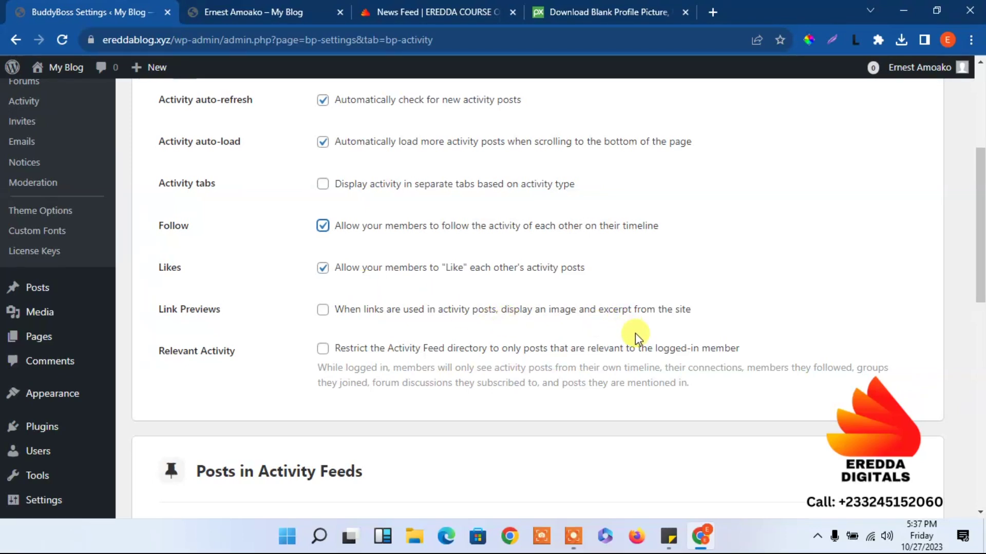
left_click_drag(982, 255, 982, 255)
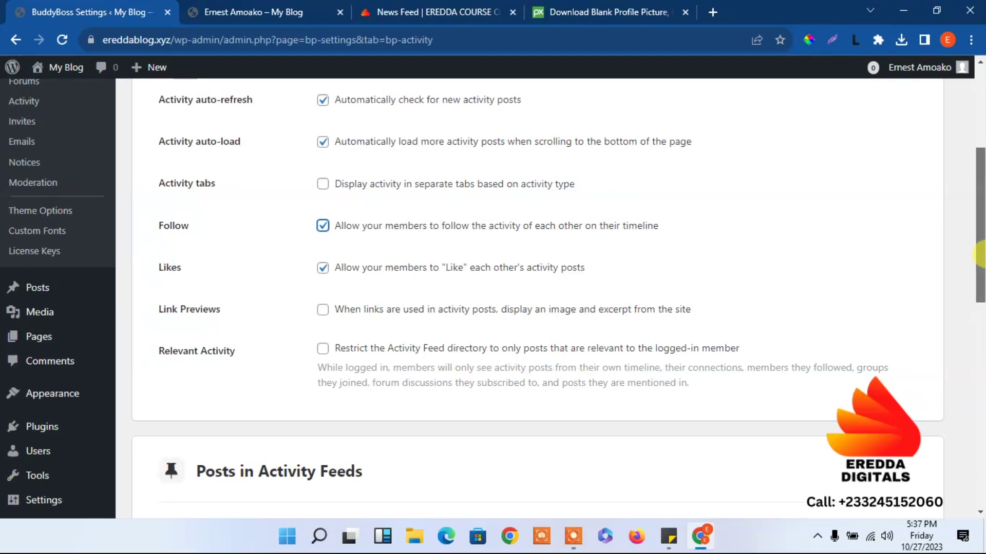
left_click_drag(982, 255, 981, 283)
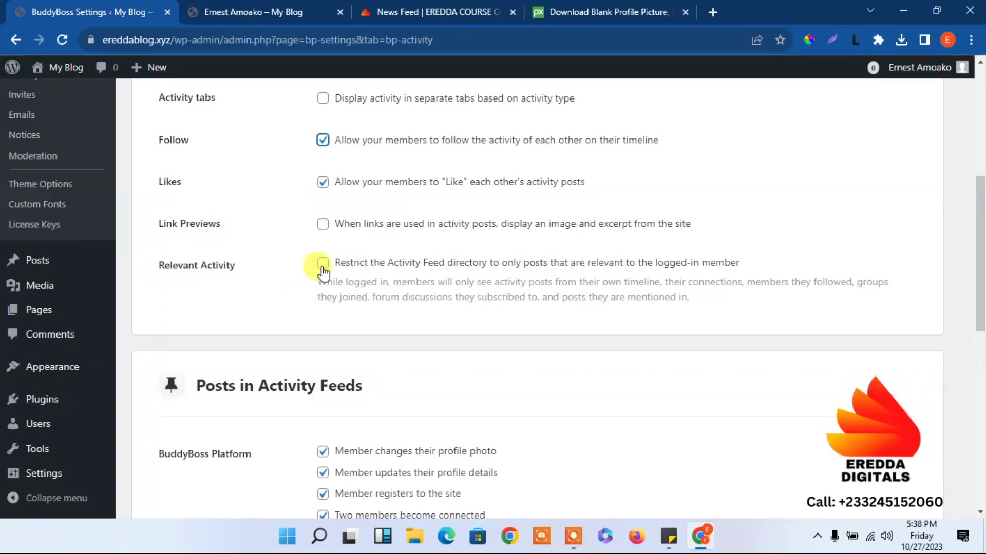
left_click_drag(979, 278, 979, 452)
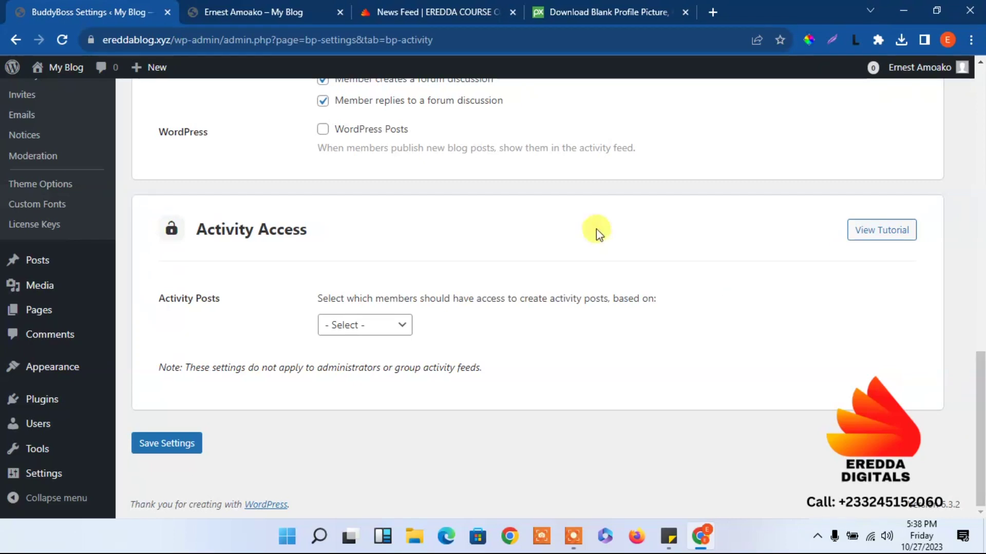
scroll(978, 360, "up", 3)
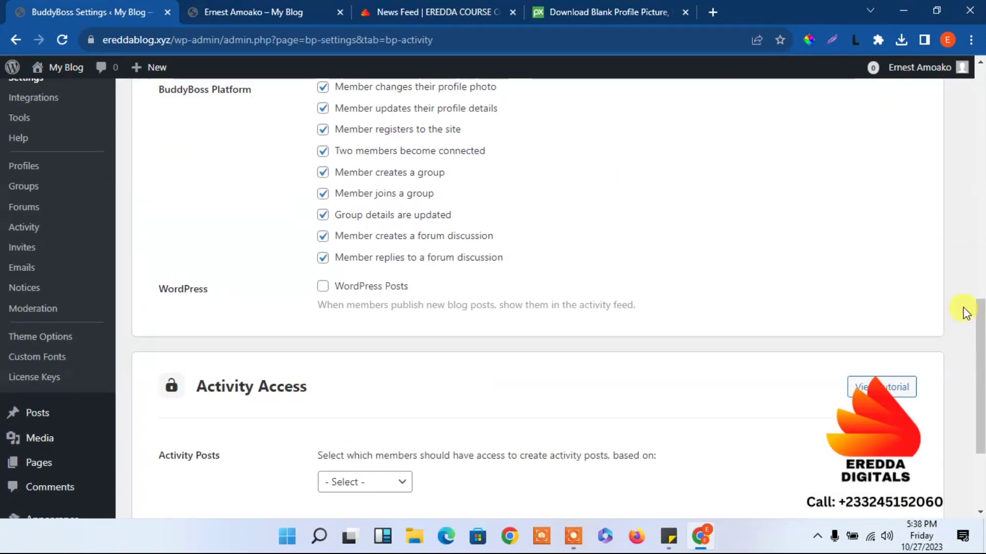
scroll(973, 321, "up", 2)
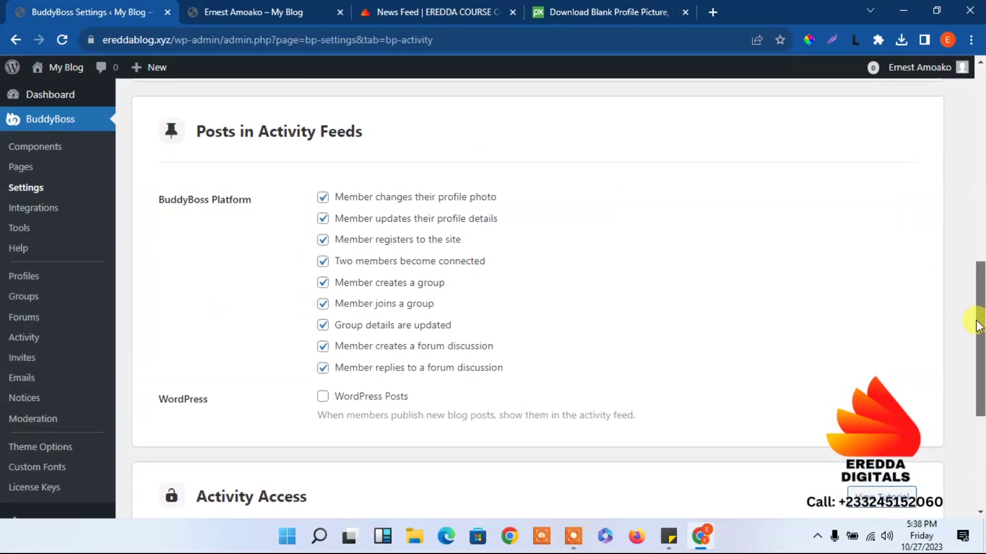
scroll(978, 326, "down", 2)
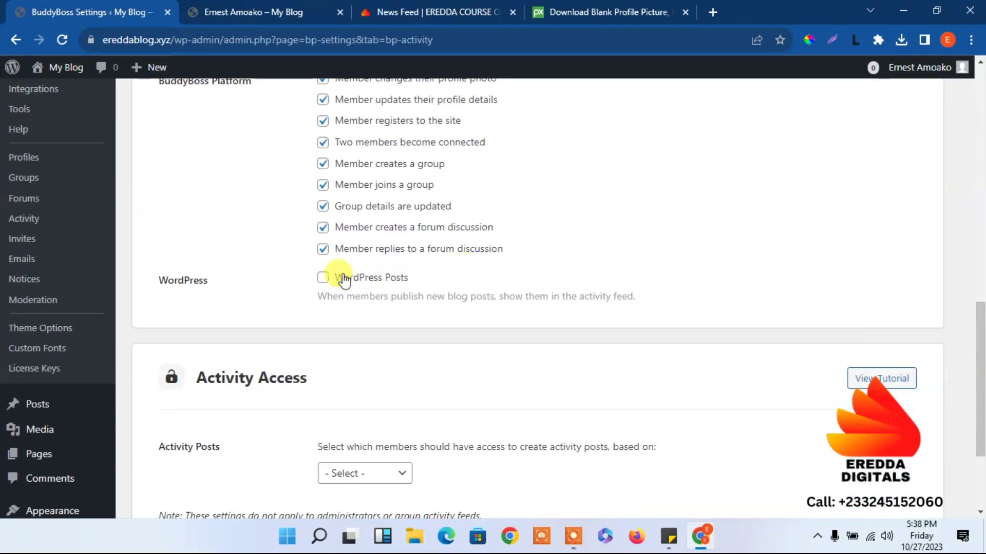
left_click(324, 279)
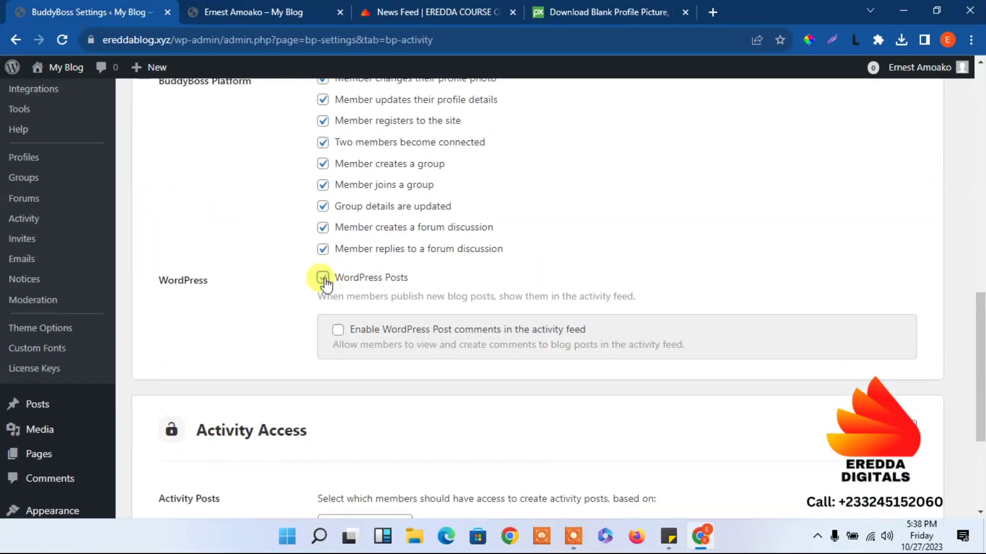
left_click(338, 330)
- Check the Activity Access options for creating activity posts, leave them unselected, and save the activity settings
left_click_drag(980, 355, 980, 420)
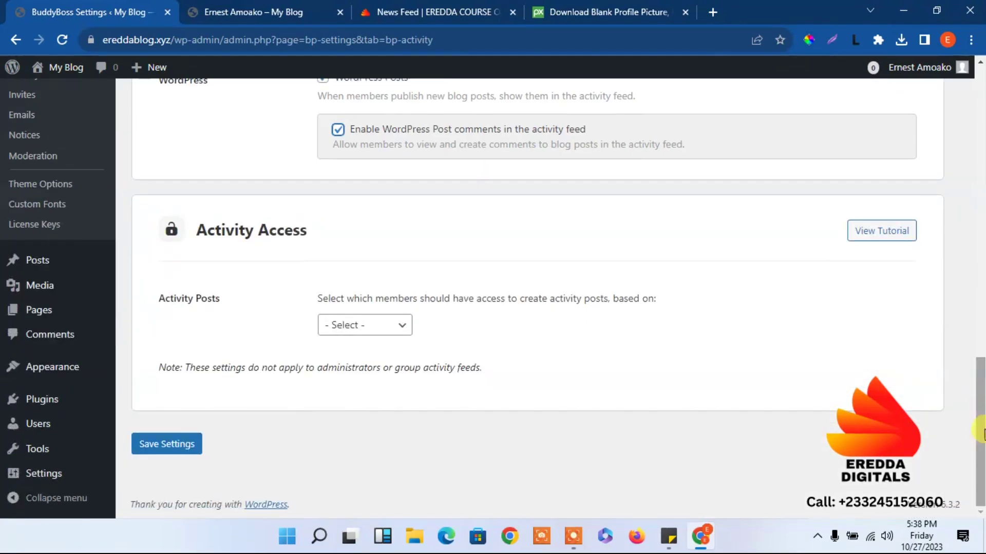
left_click(353, 331)
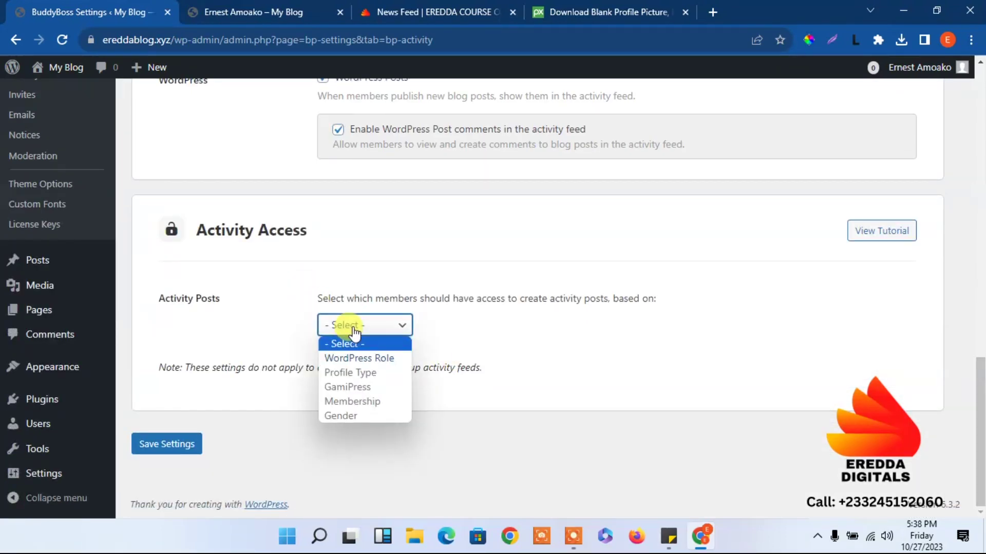
left_click(285, 315)
left_click(180, 450)
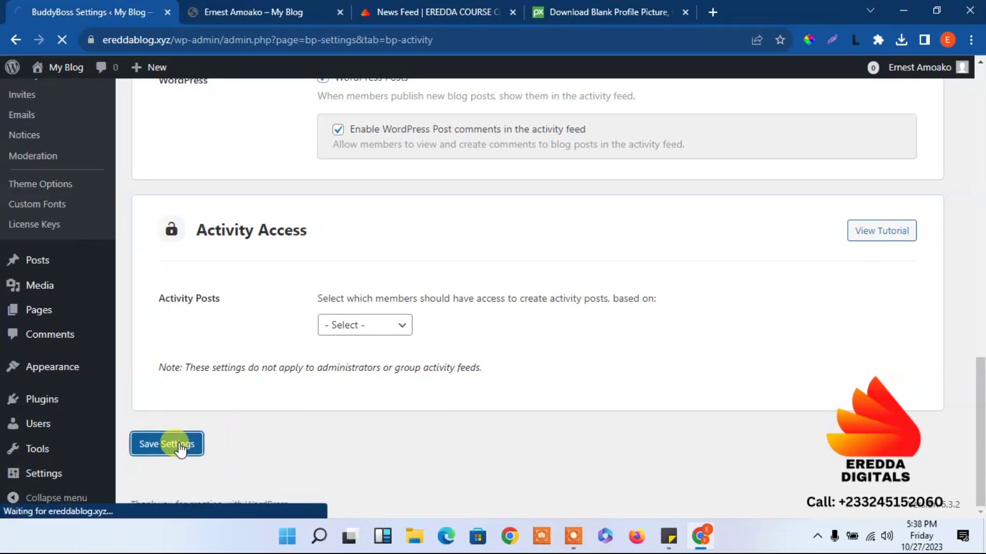